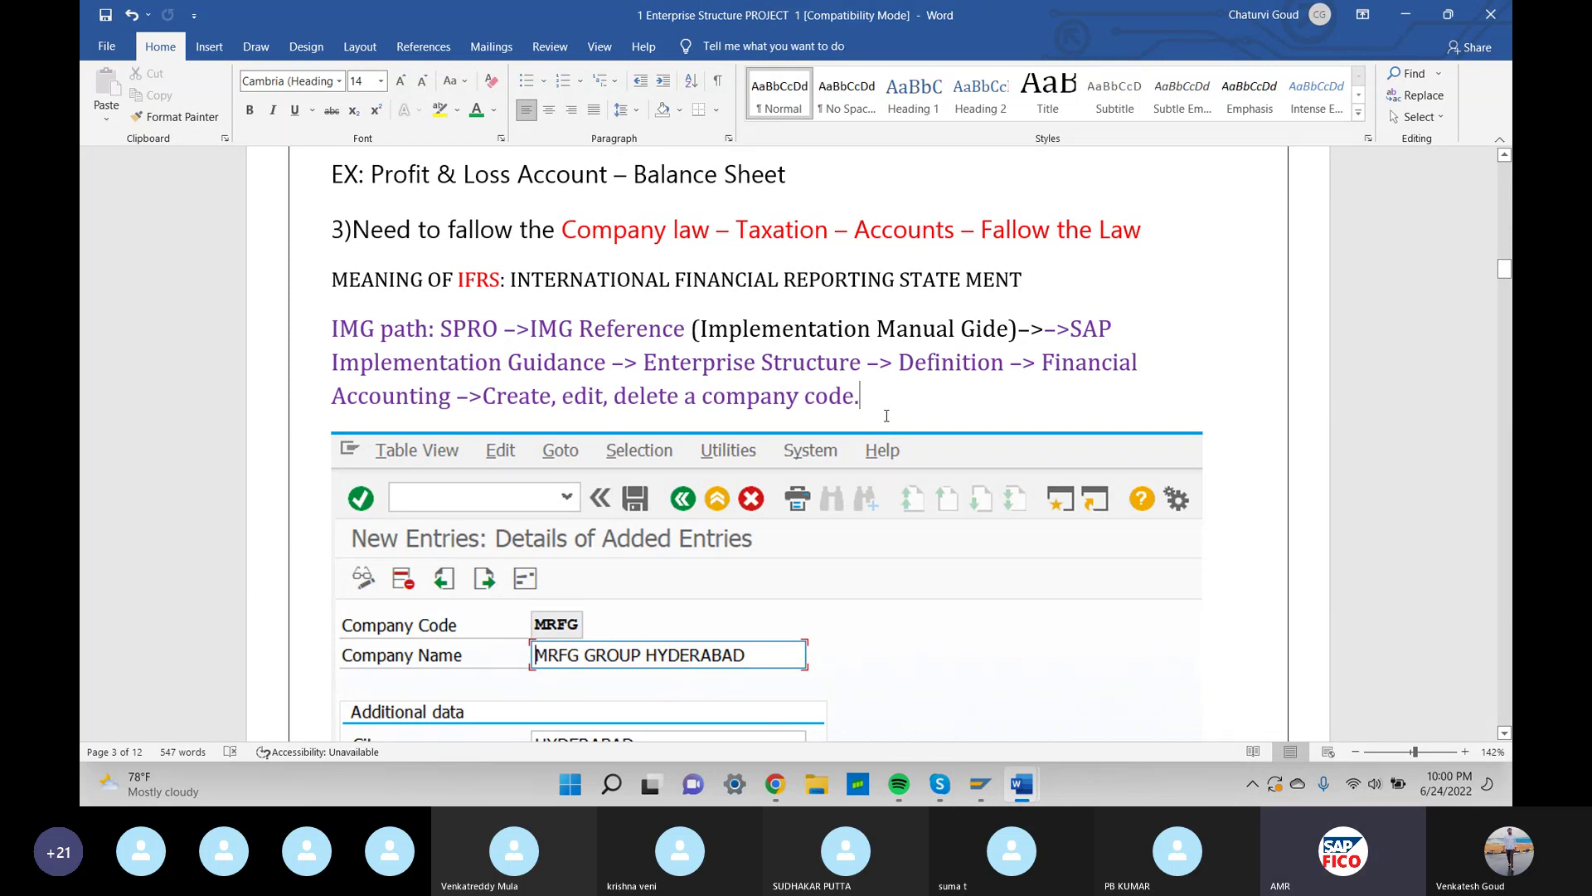
Add a new line reading "Go TO OX02" below the IMG path paragraph, above the company code screenshot
key("Return")
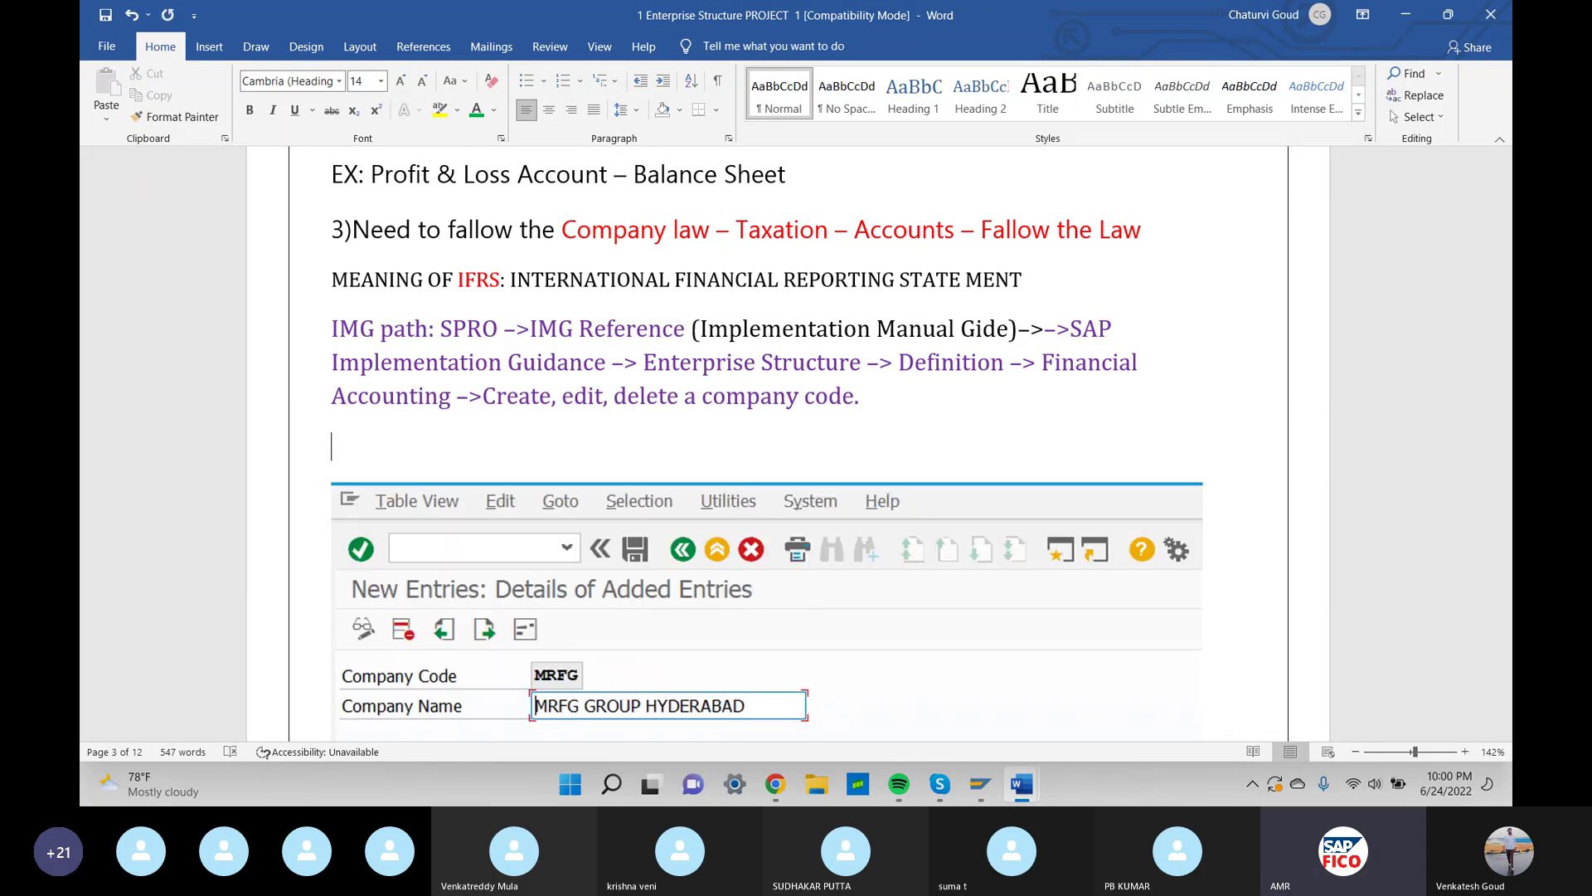
key("Caps_Lock")
type("OX02")
key("Caps_Lock")
key("Left")
key("Left")
key("Left")
key("Left")
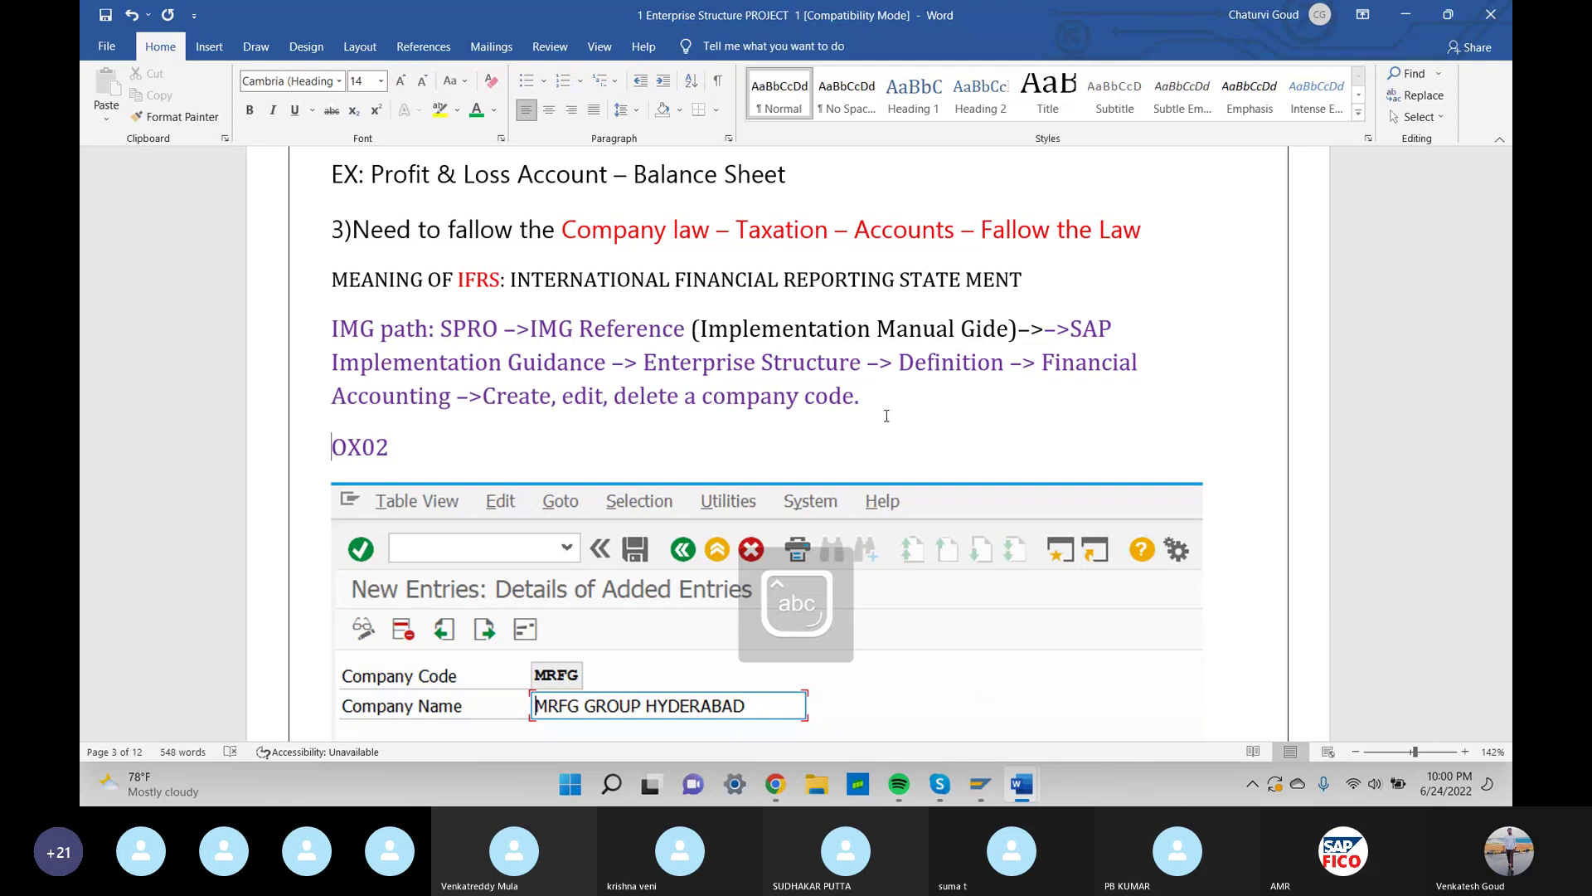
type("Go")
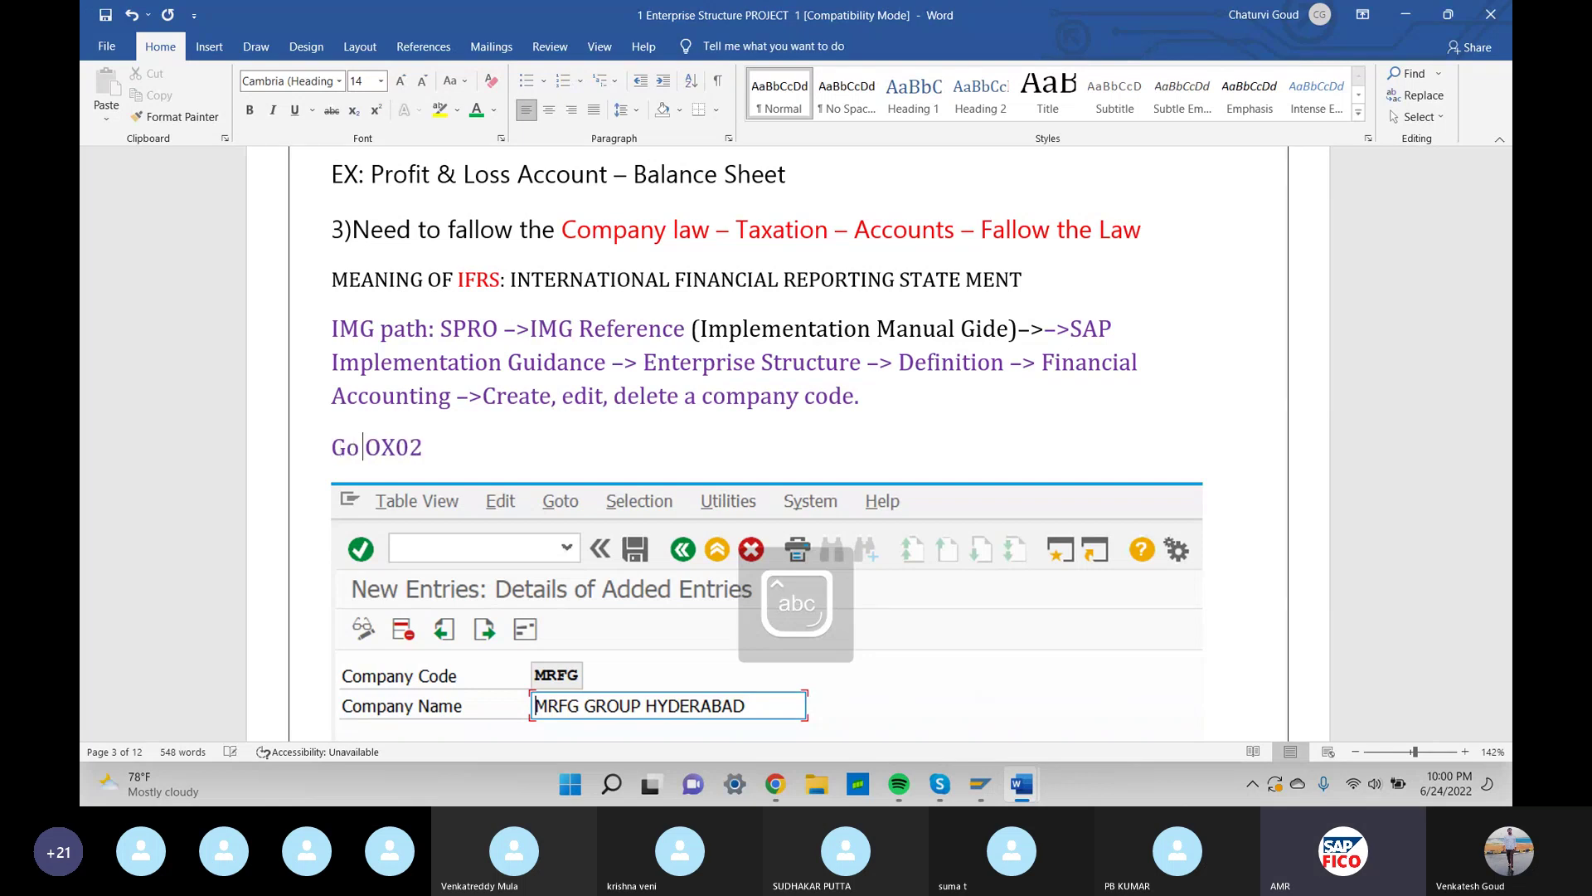
key("Caps_Lock")
type("TO")
key("Caps_Lock")
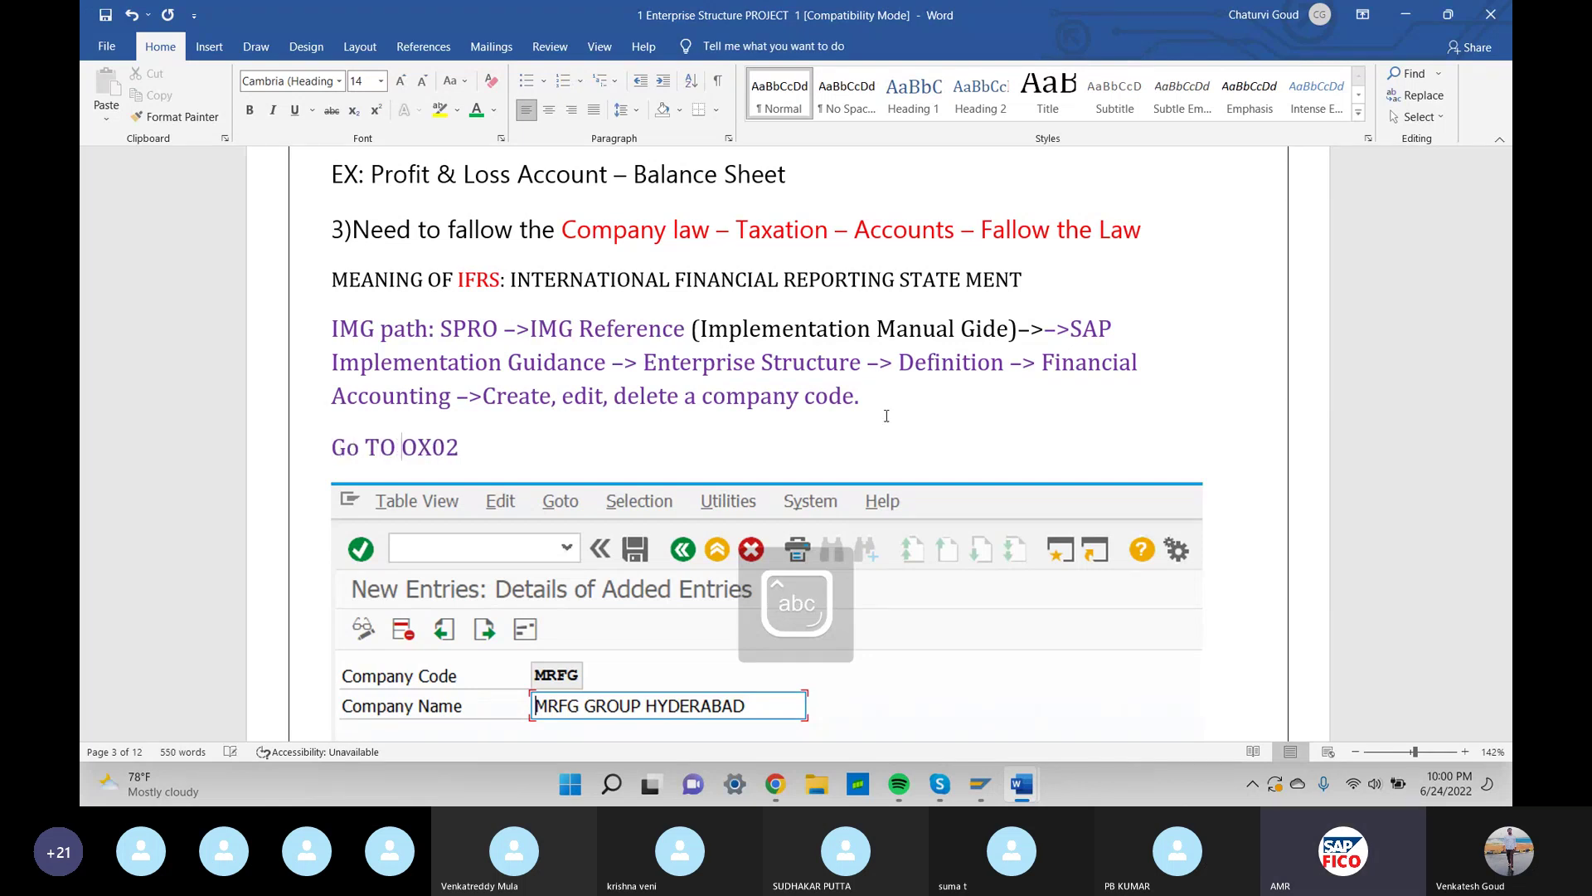
Change the font color of the "Go TO OX02" line to standard red
triple_click(466, 450)
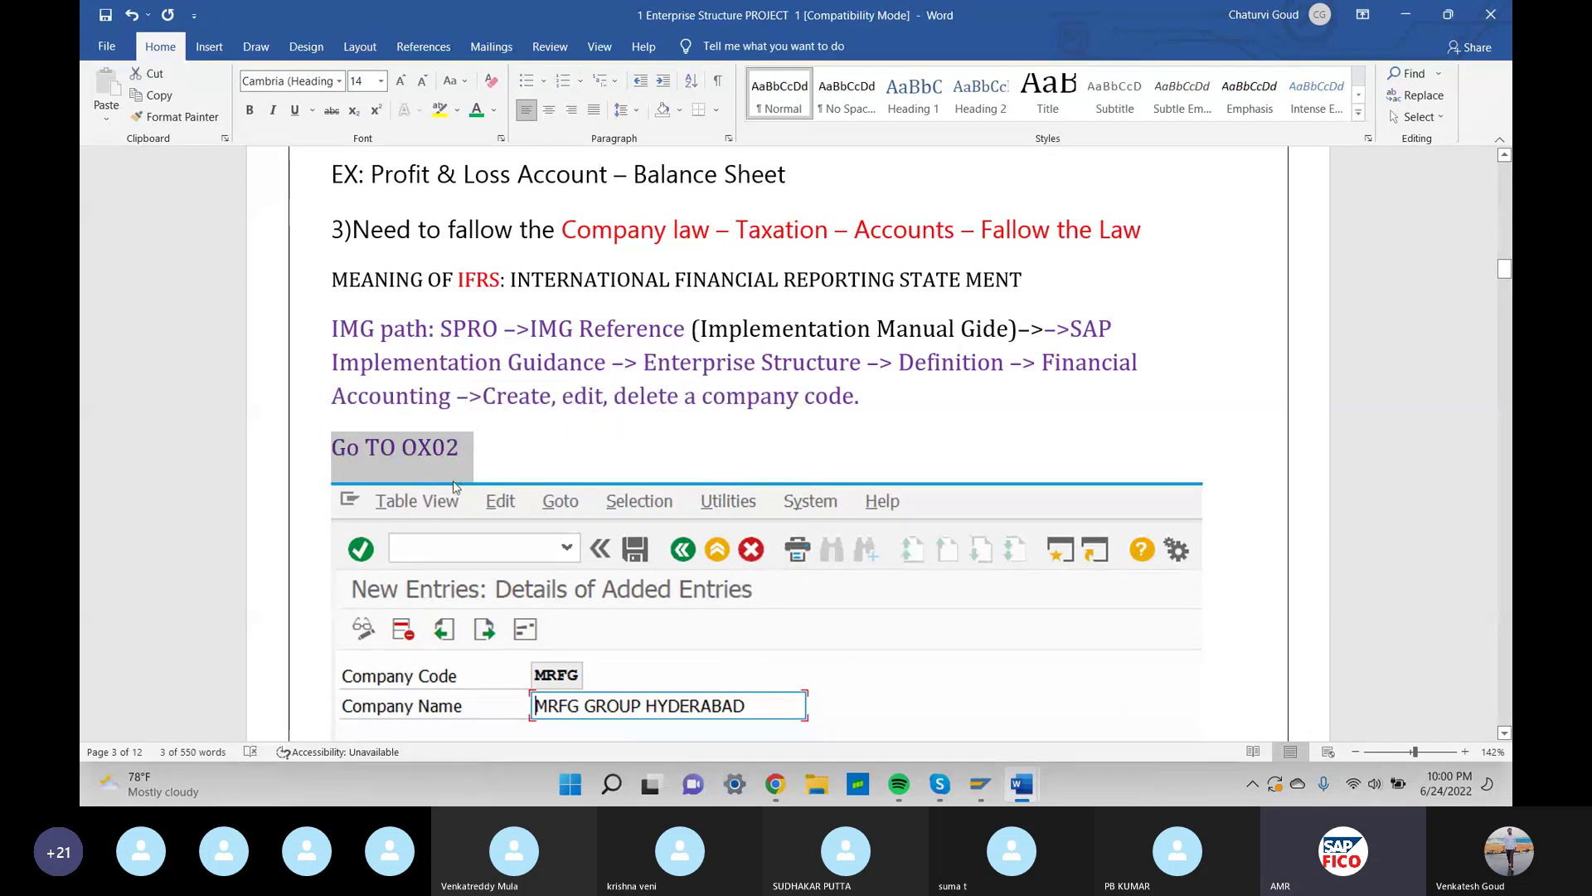
left_click(495, 112)
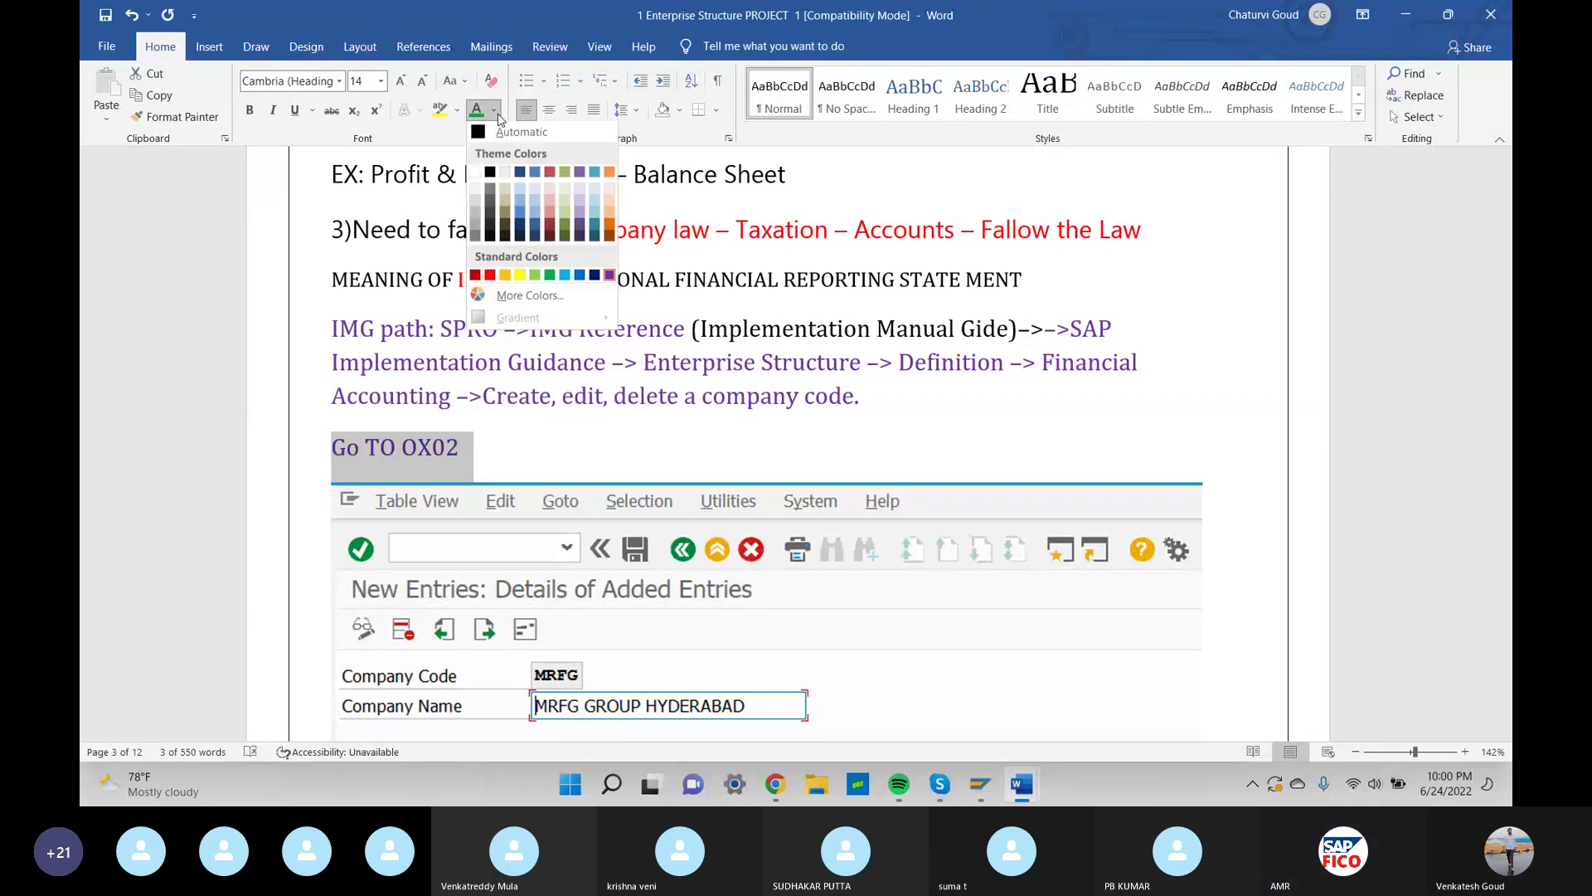
left_click(490, 275)
left_click(552, 442)
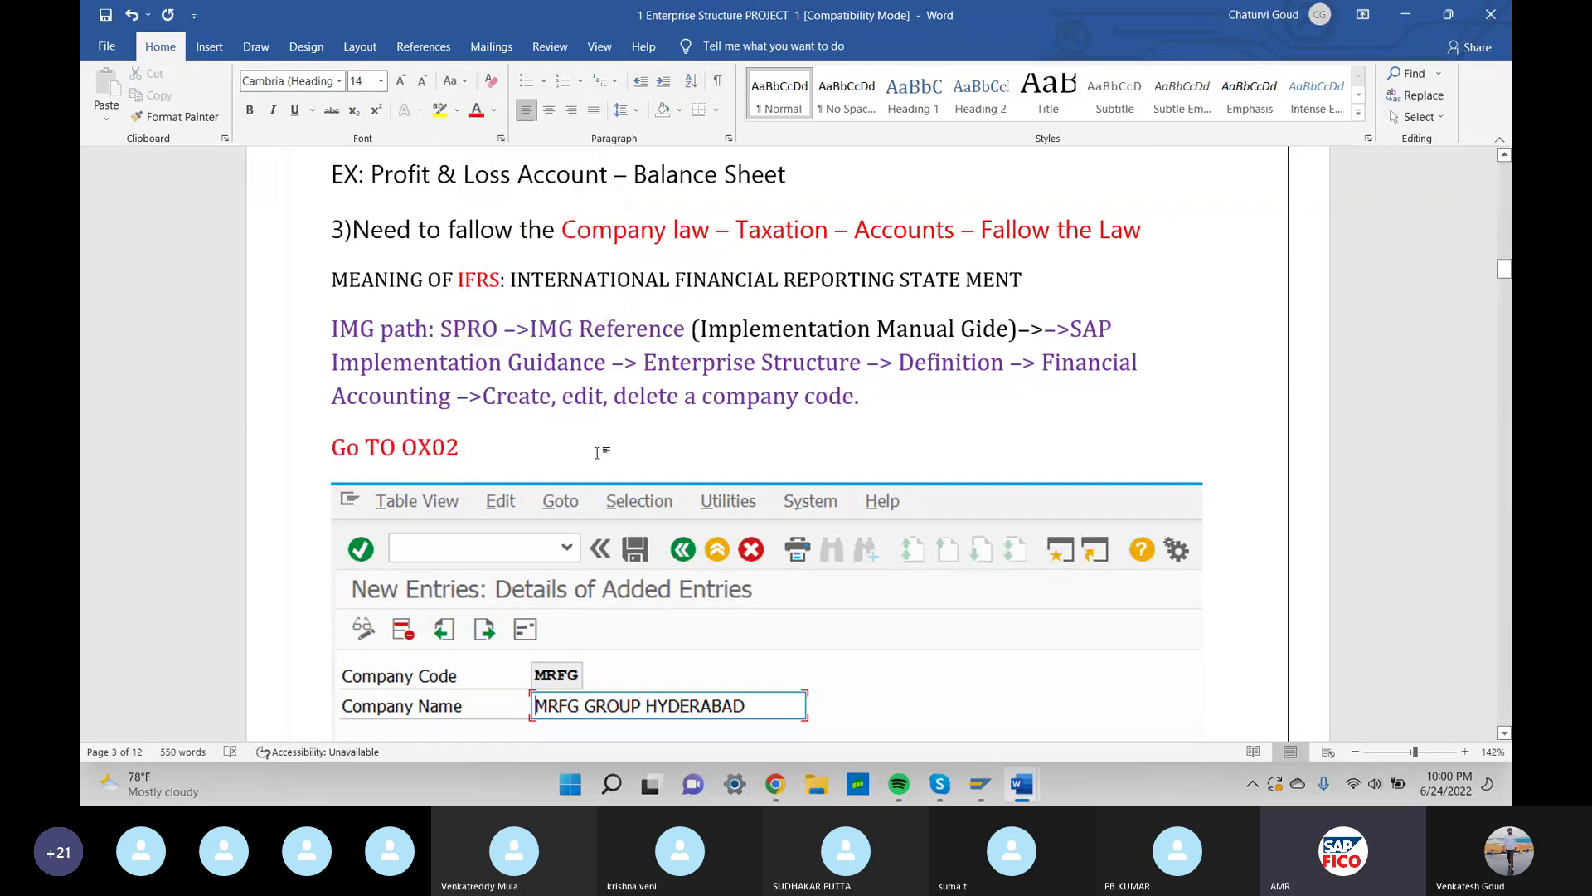
Add the line "Click on new entry" beneath the "Go TO OX02" line
key("Return")
type("click on new ")
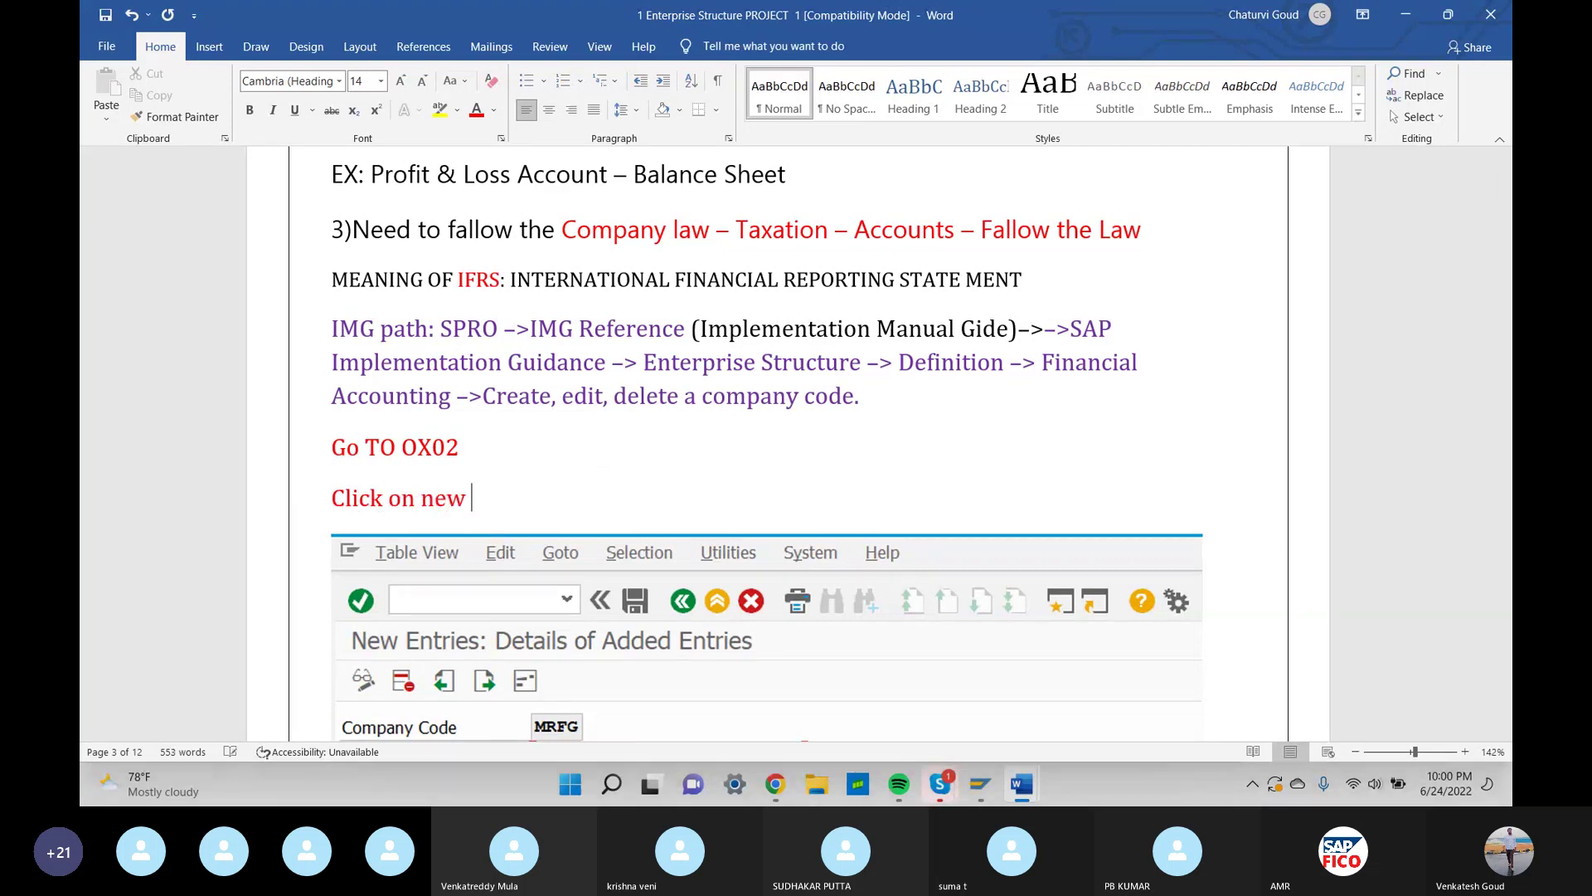
type("entry")
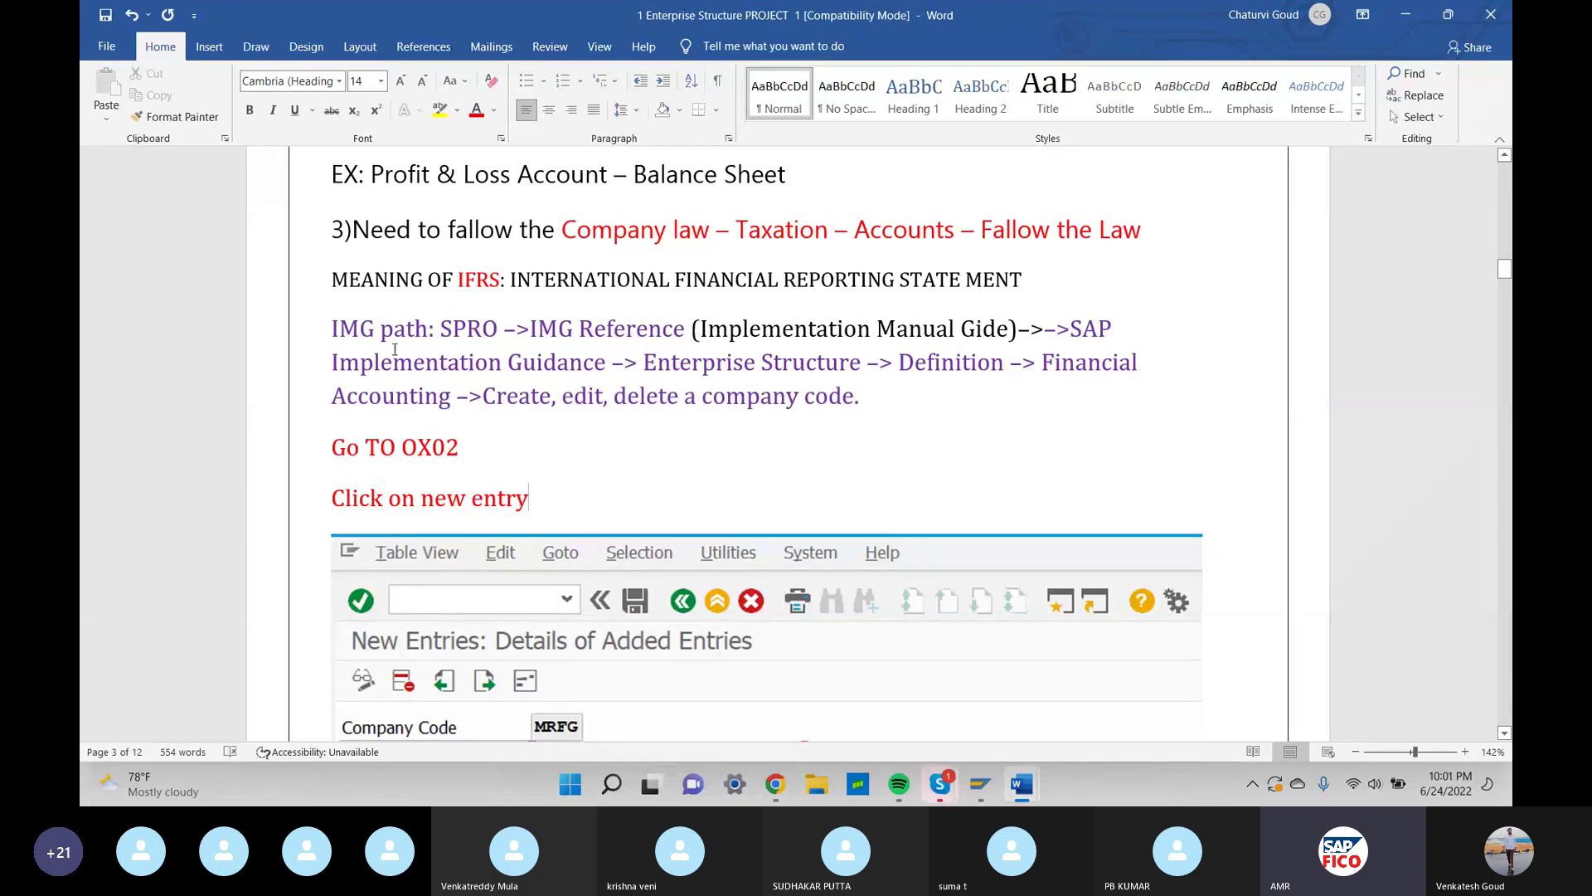
Enter the word "save" on the line below the Transactional Currency note
scroll(482, 427, "down", 4)
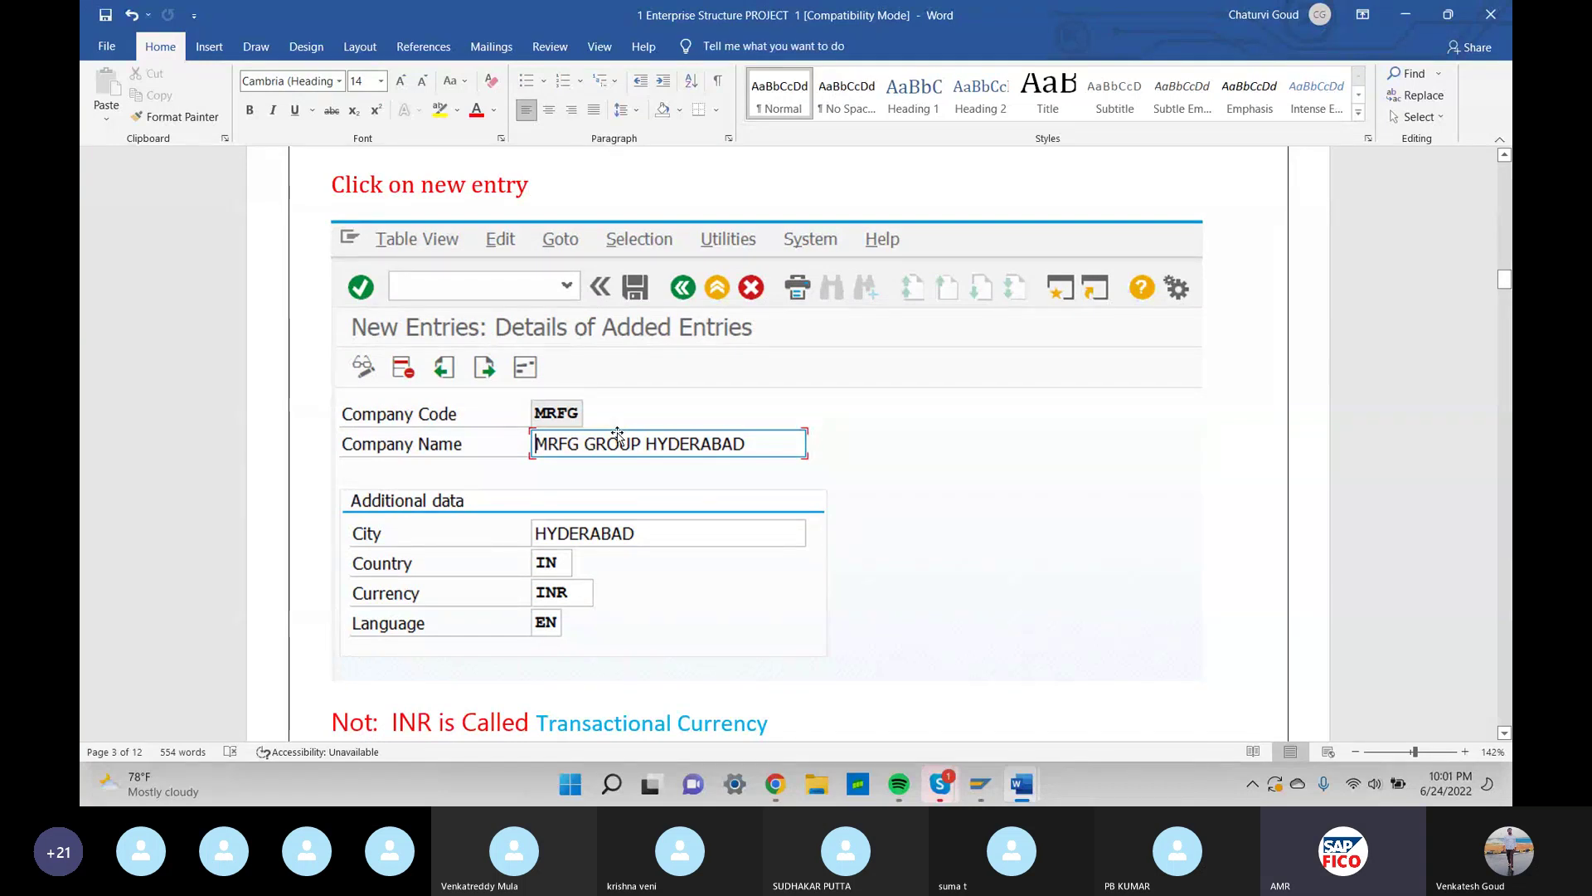
scroll(617, 433, "down", 1)
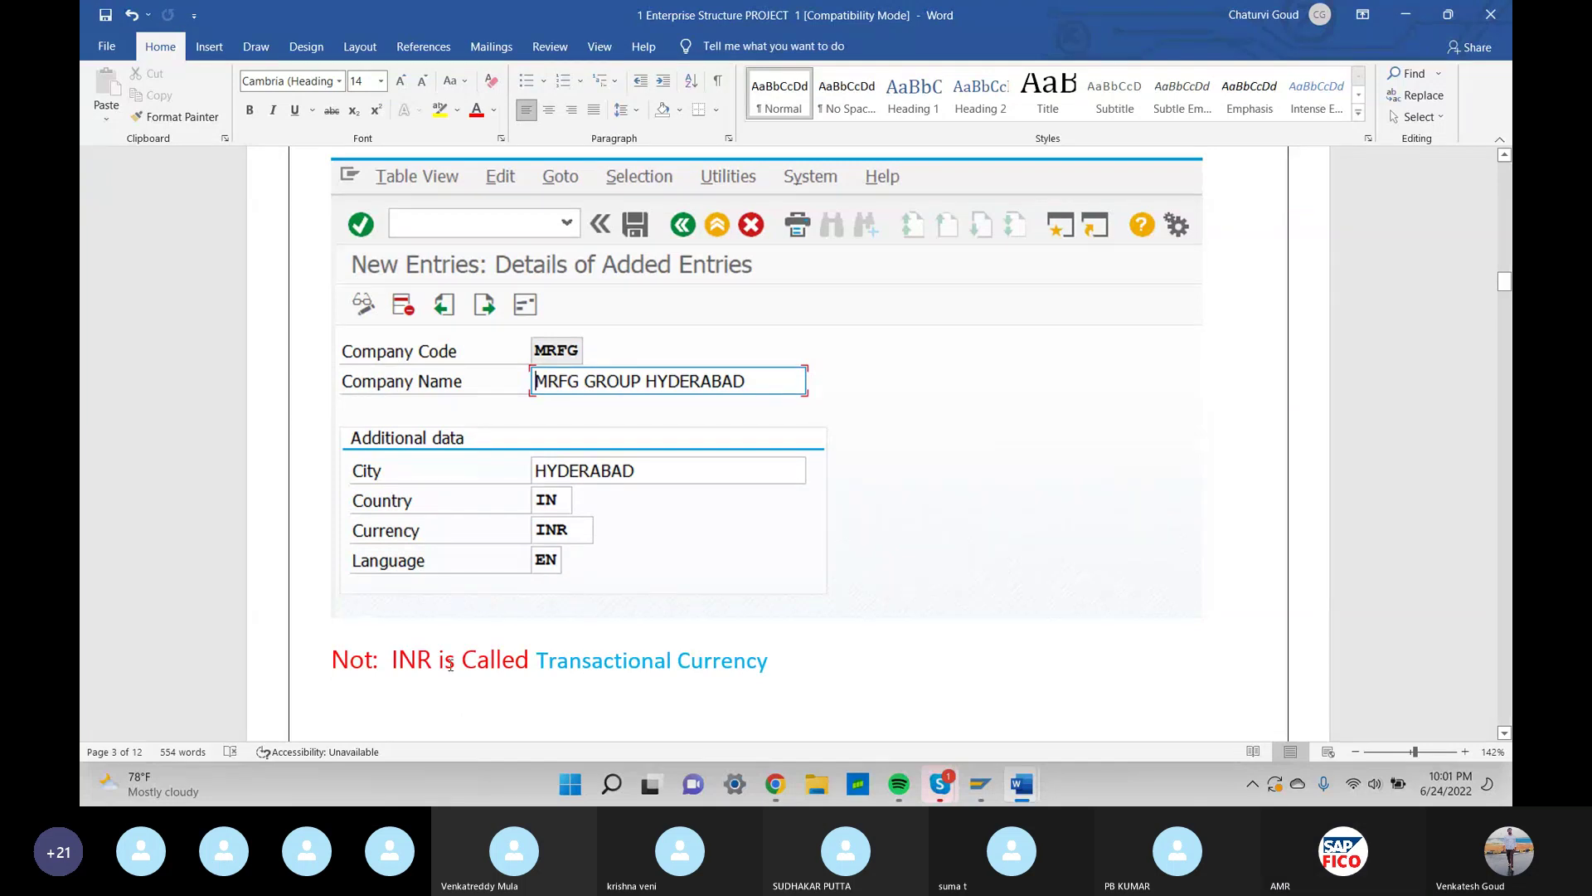
scroll(432, 673, "down", 2)
left_click(403, 591)
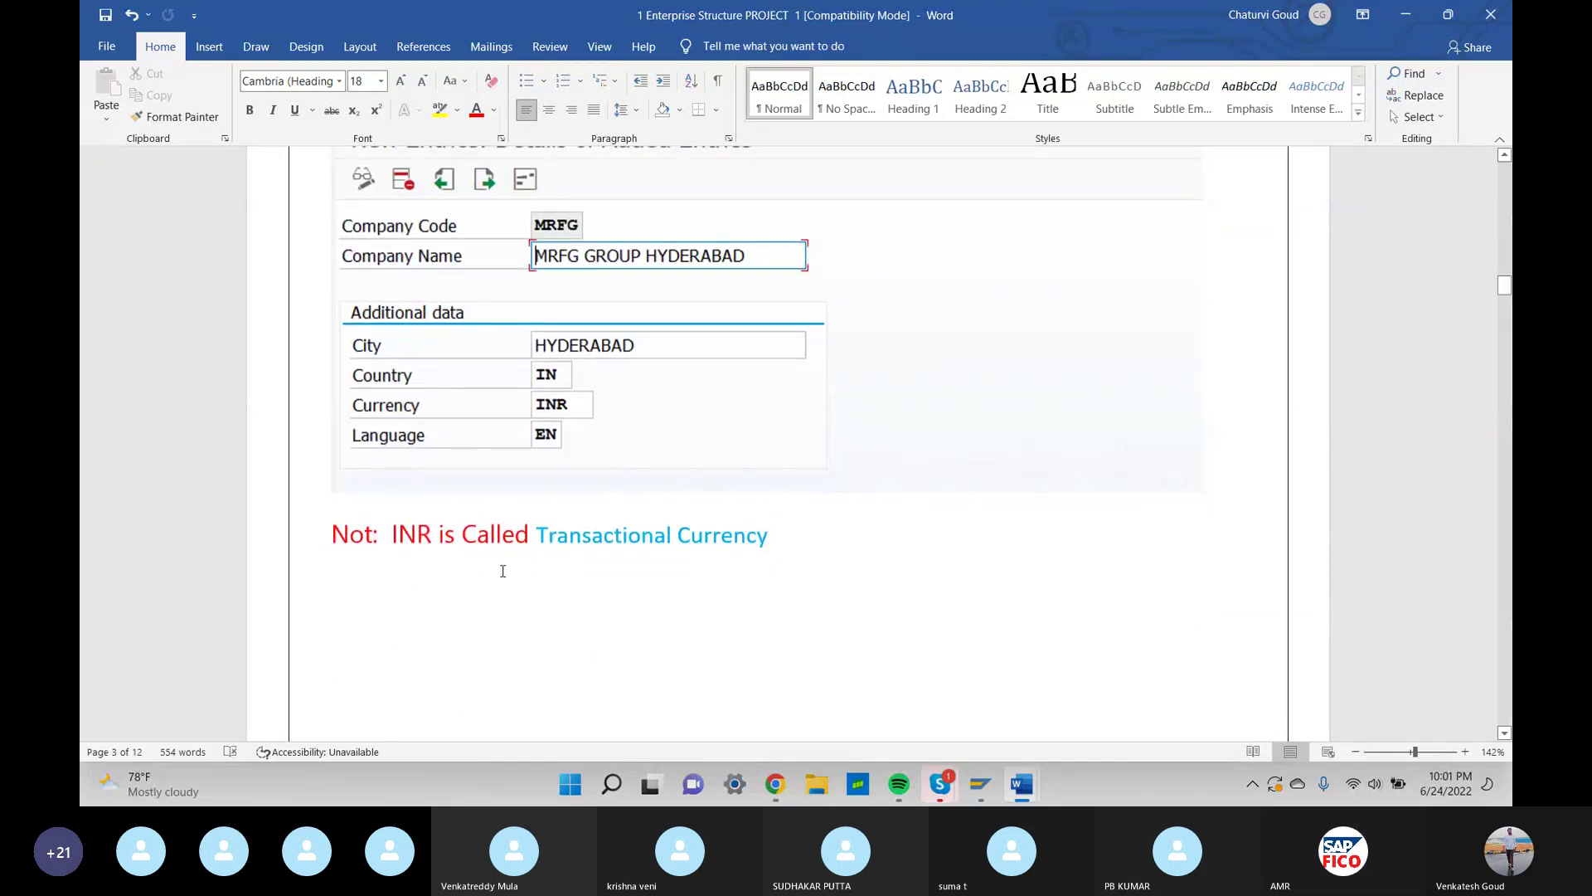
type("save")
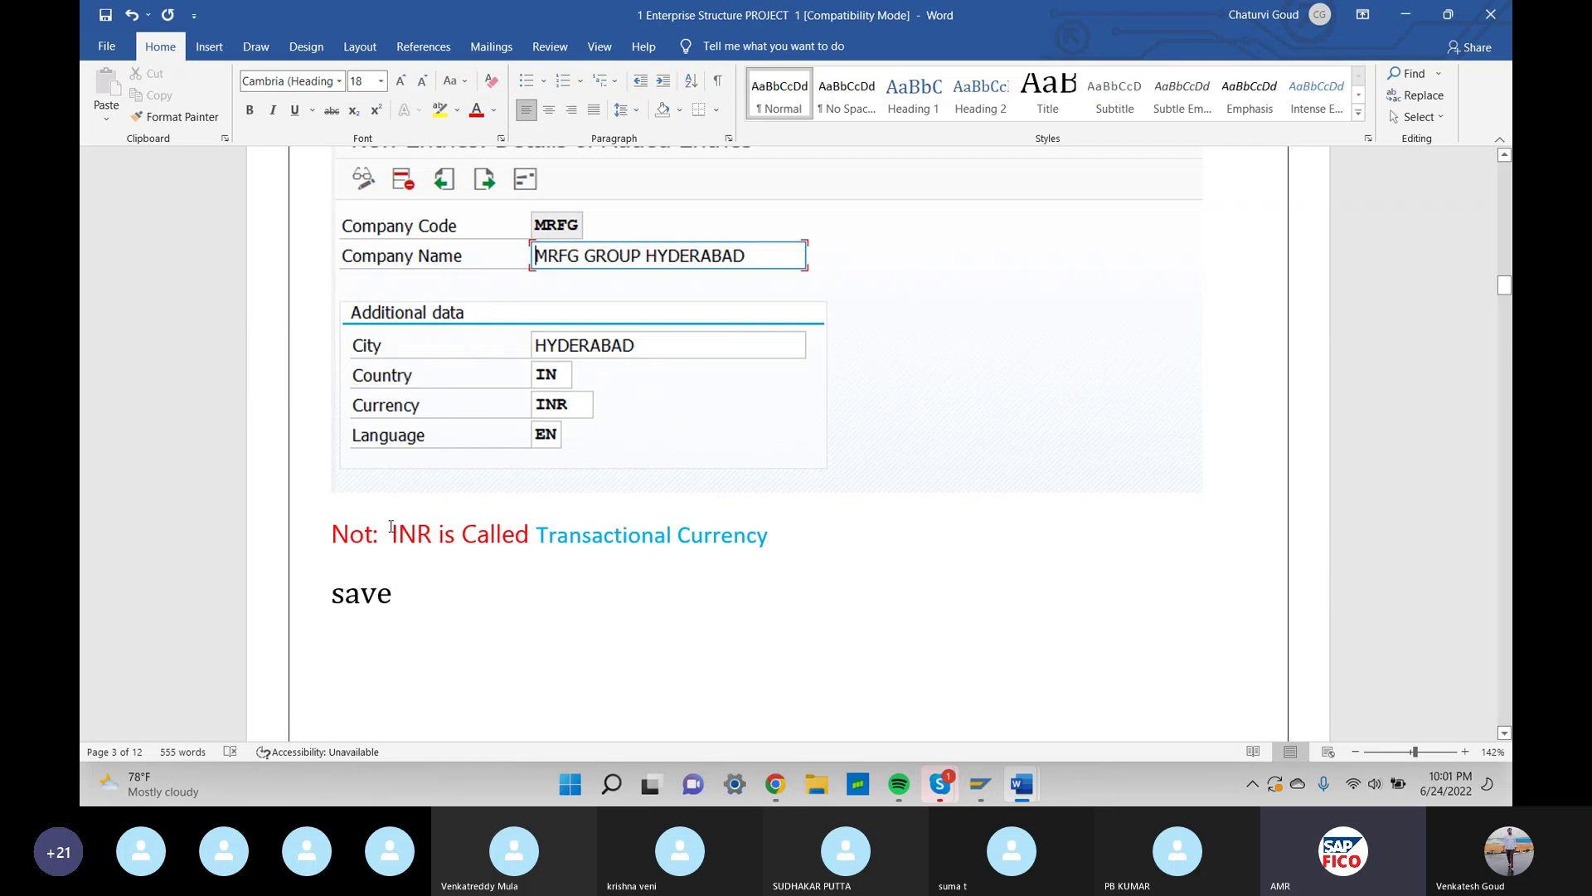
Change the font color of the word "save" to standard green
left_click_drag(411, 604, 315, 596)
left_click(493, 110)
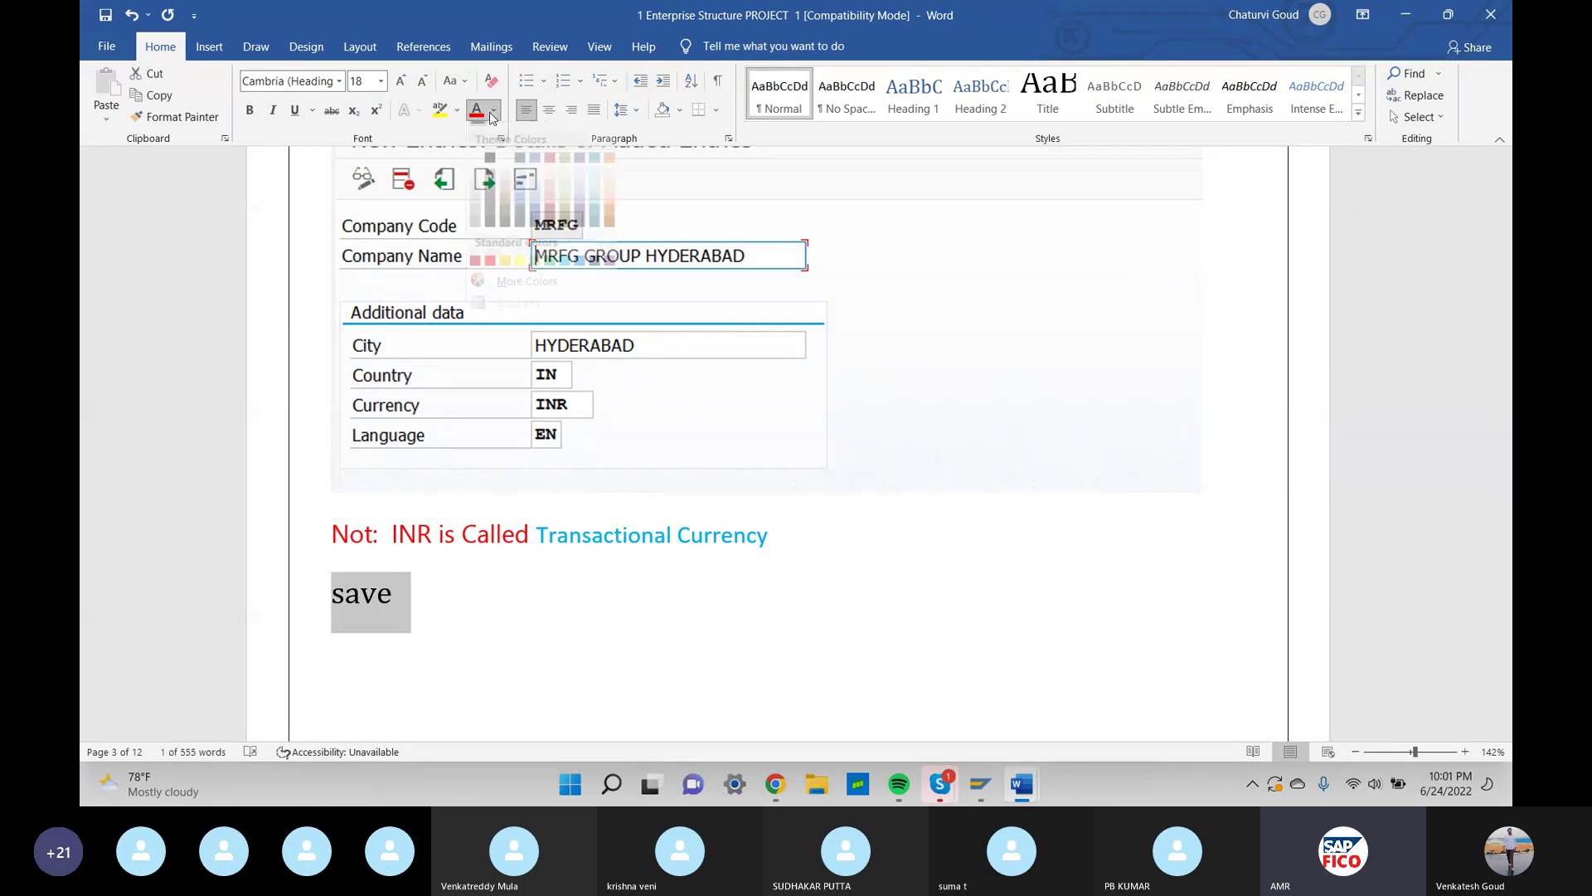
left_click(545, 274)
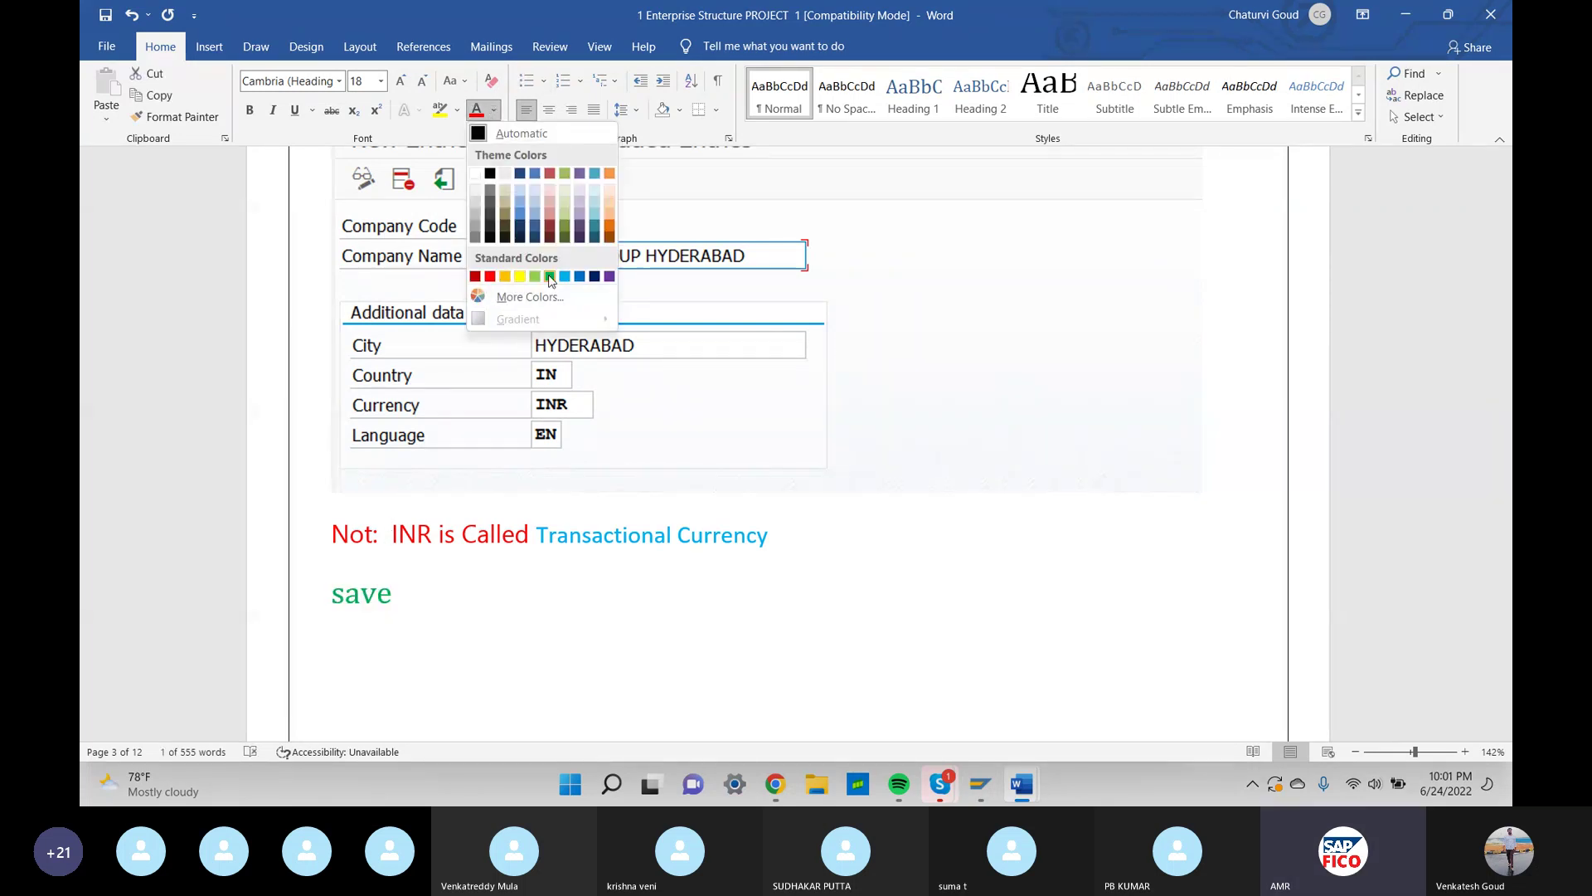
left_click(764, 465)
left_click(1053, 584)
Delete the line "Not: INR is Called Transactional Currency" beneath the company code screenshot
left_click_drag(779, 535, 357, 520)
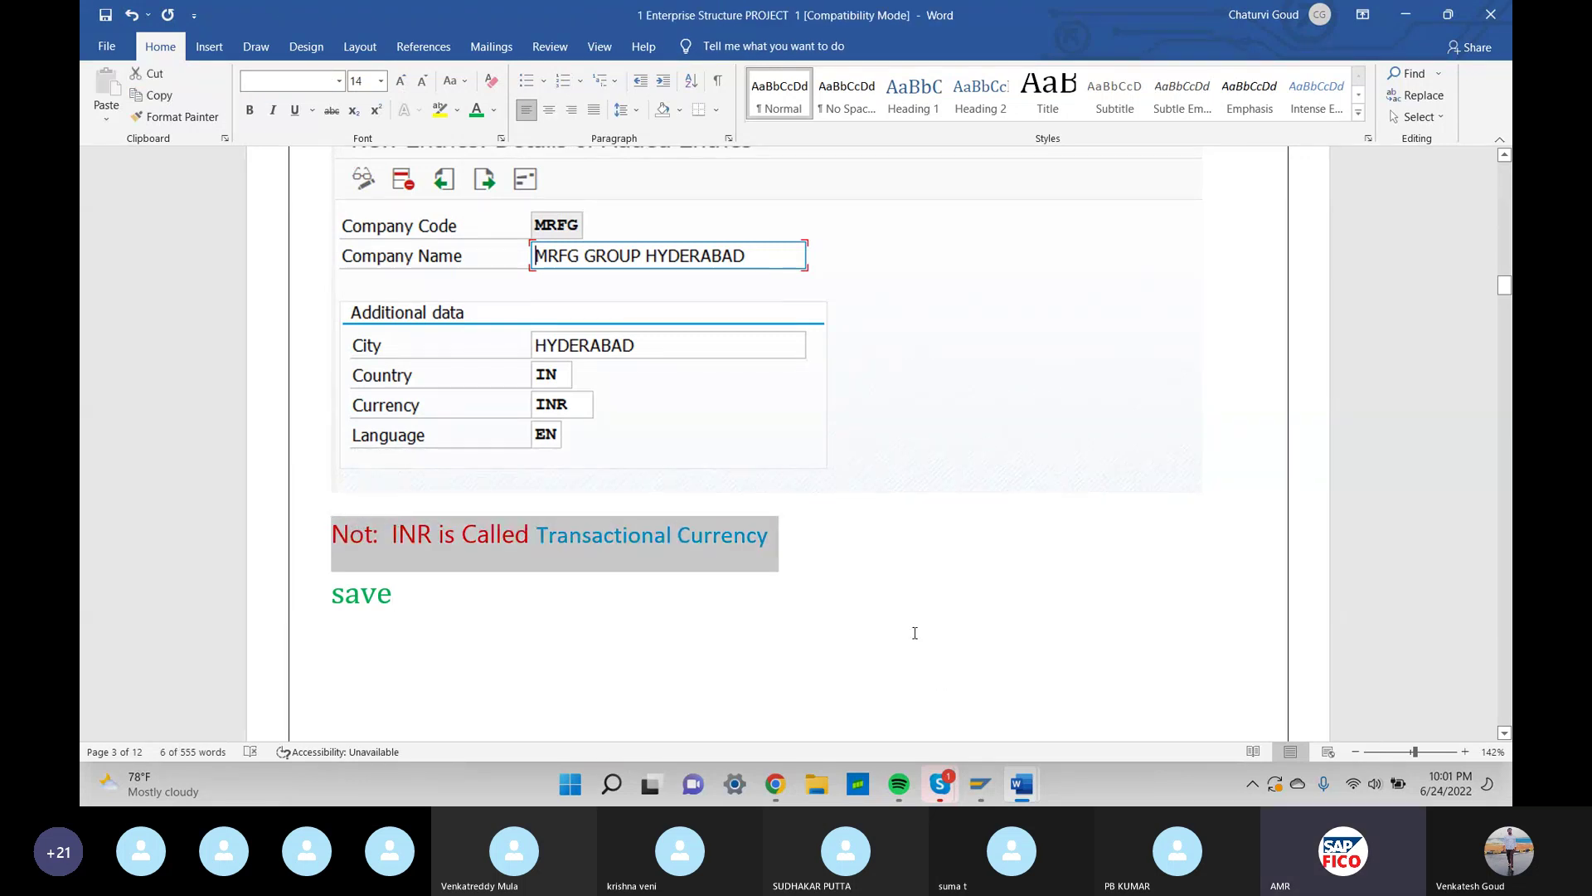
key("Delete")
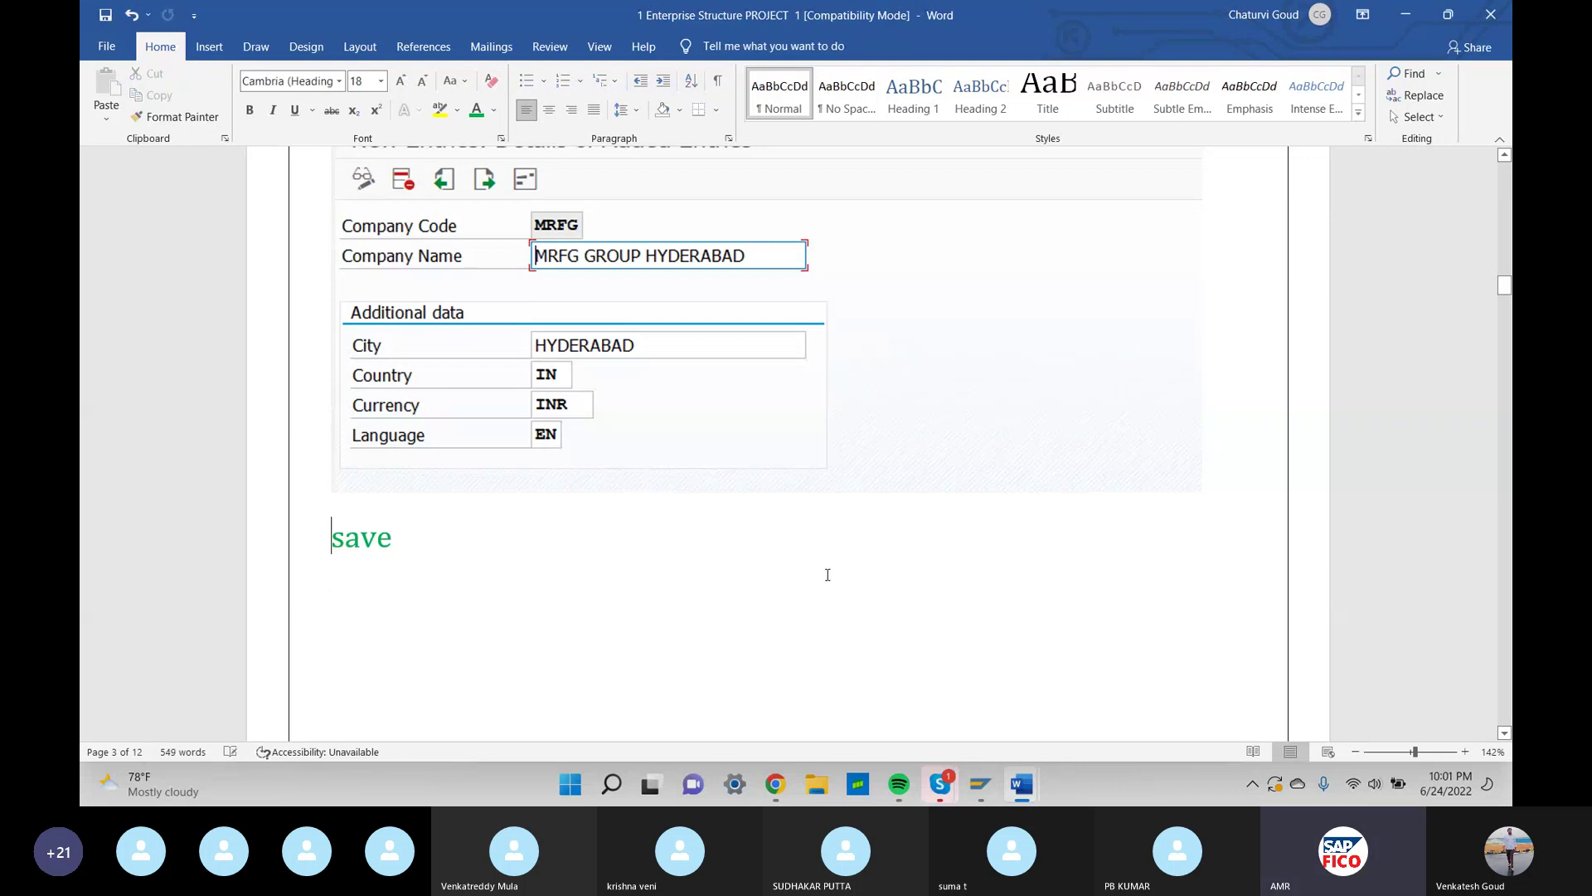
scroll(829, 568, "up", 2)
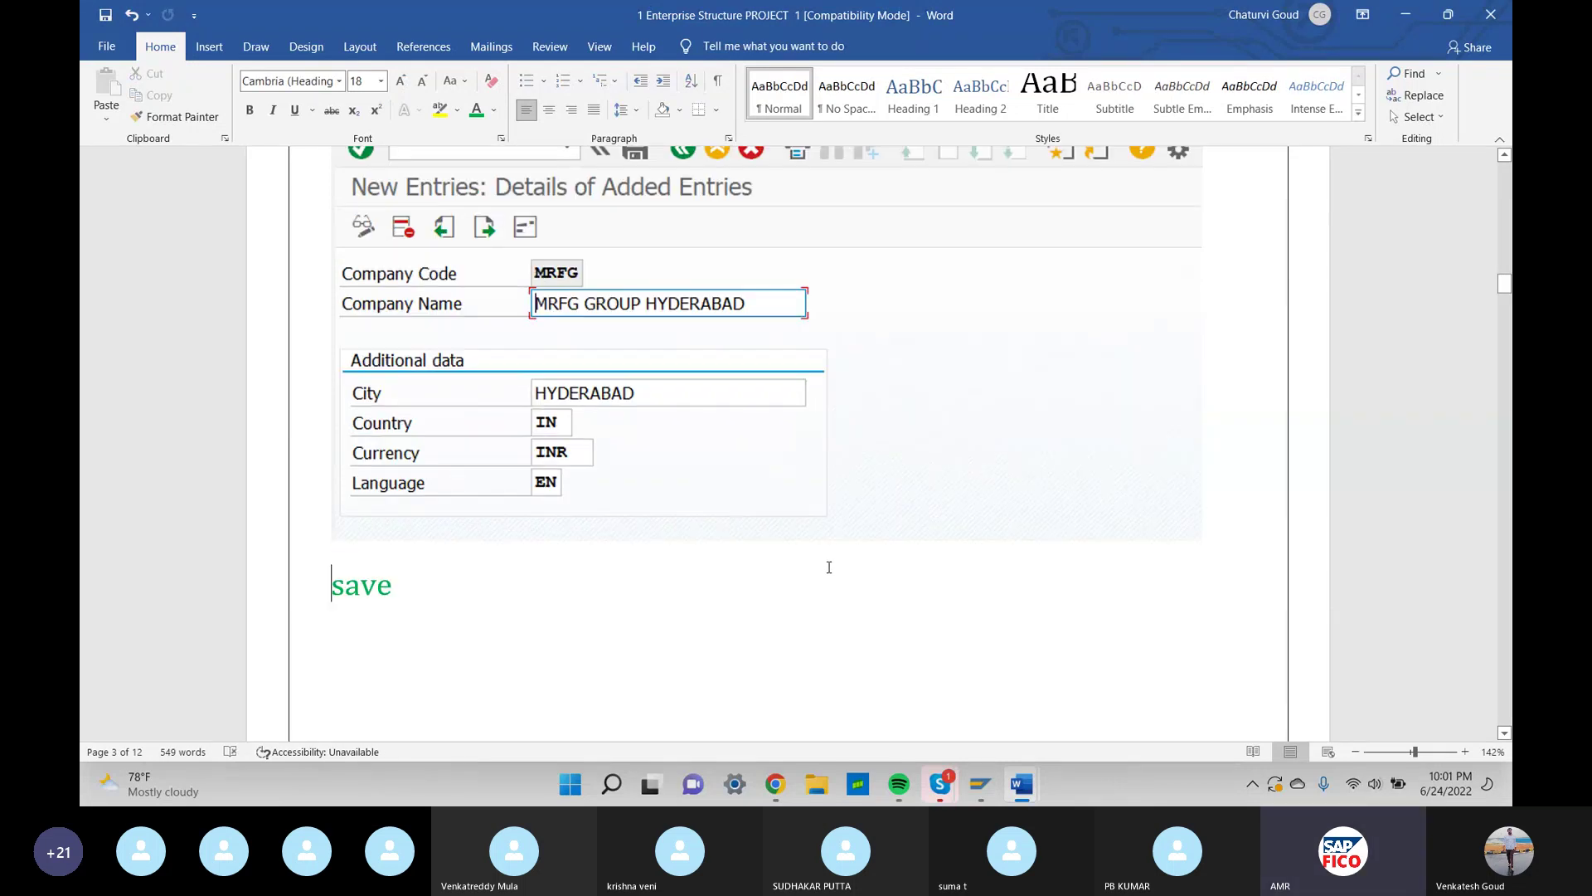
left_click(587, 474)
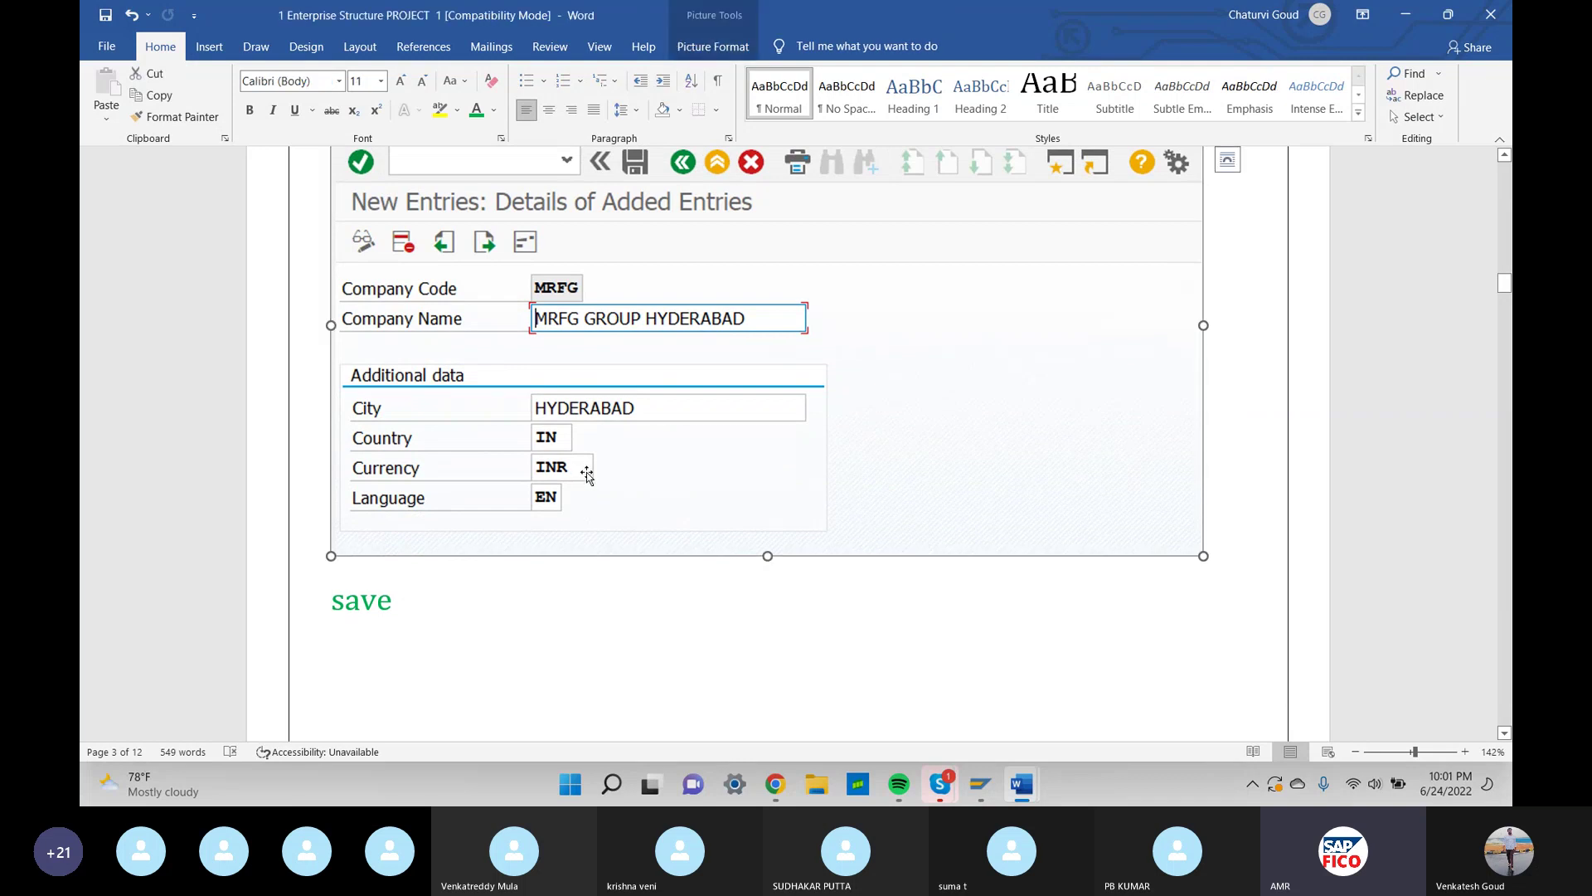
left_click(818, 622)
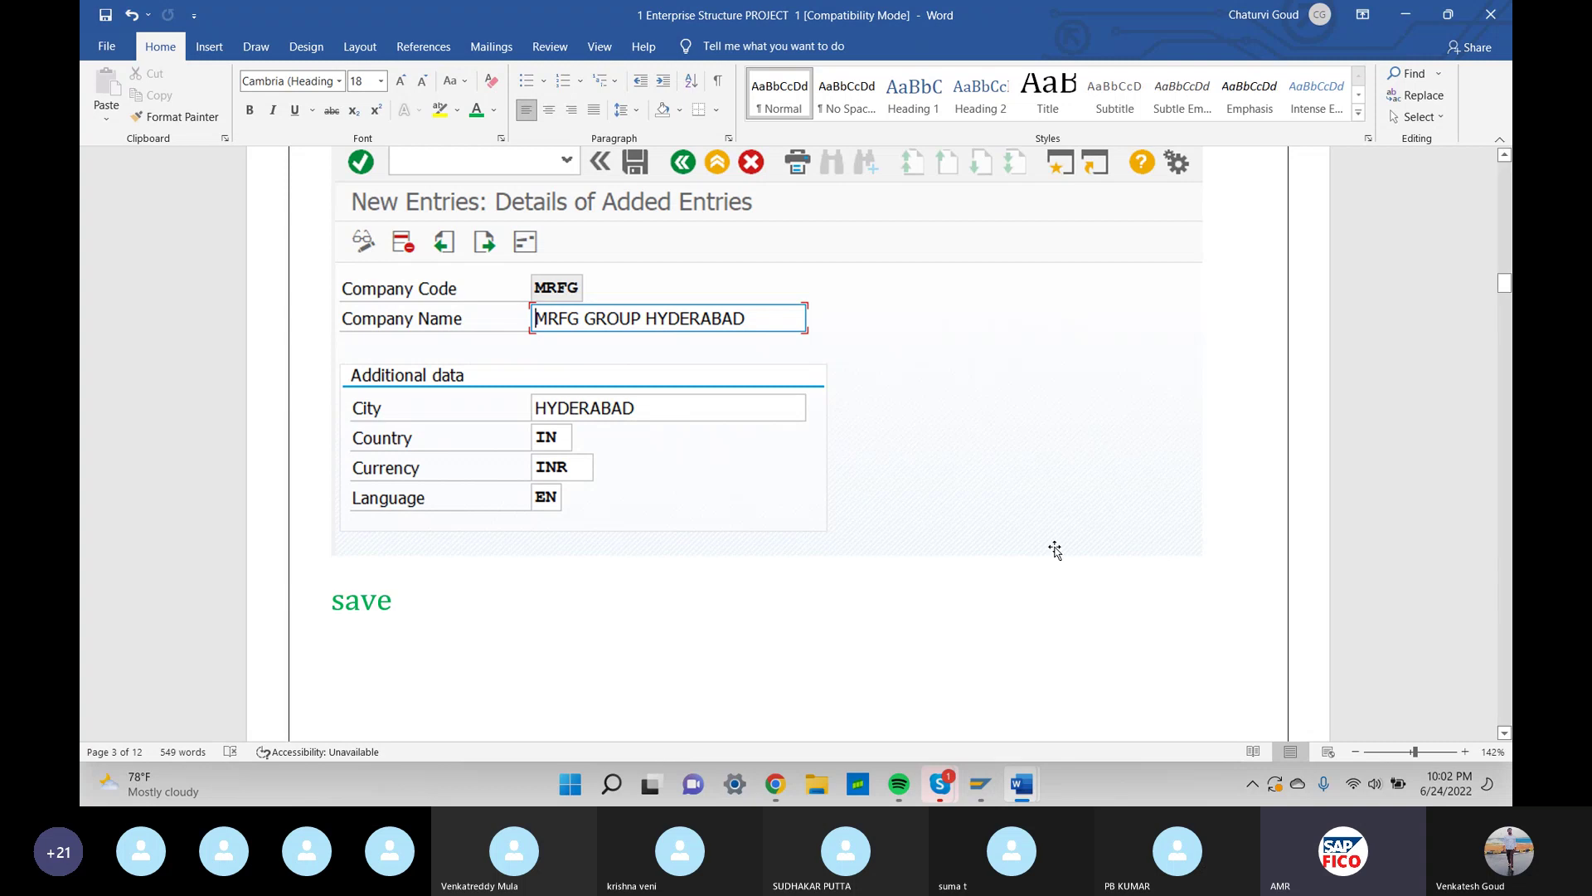
Start a new line below "Save" with the label "Note:"
left_click(355, 632)
left_click(409, 595)
key("Return")
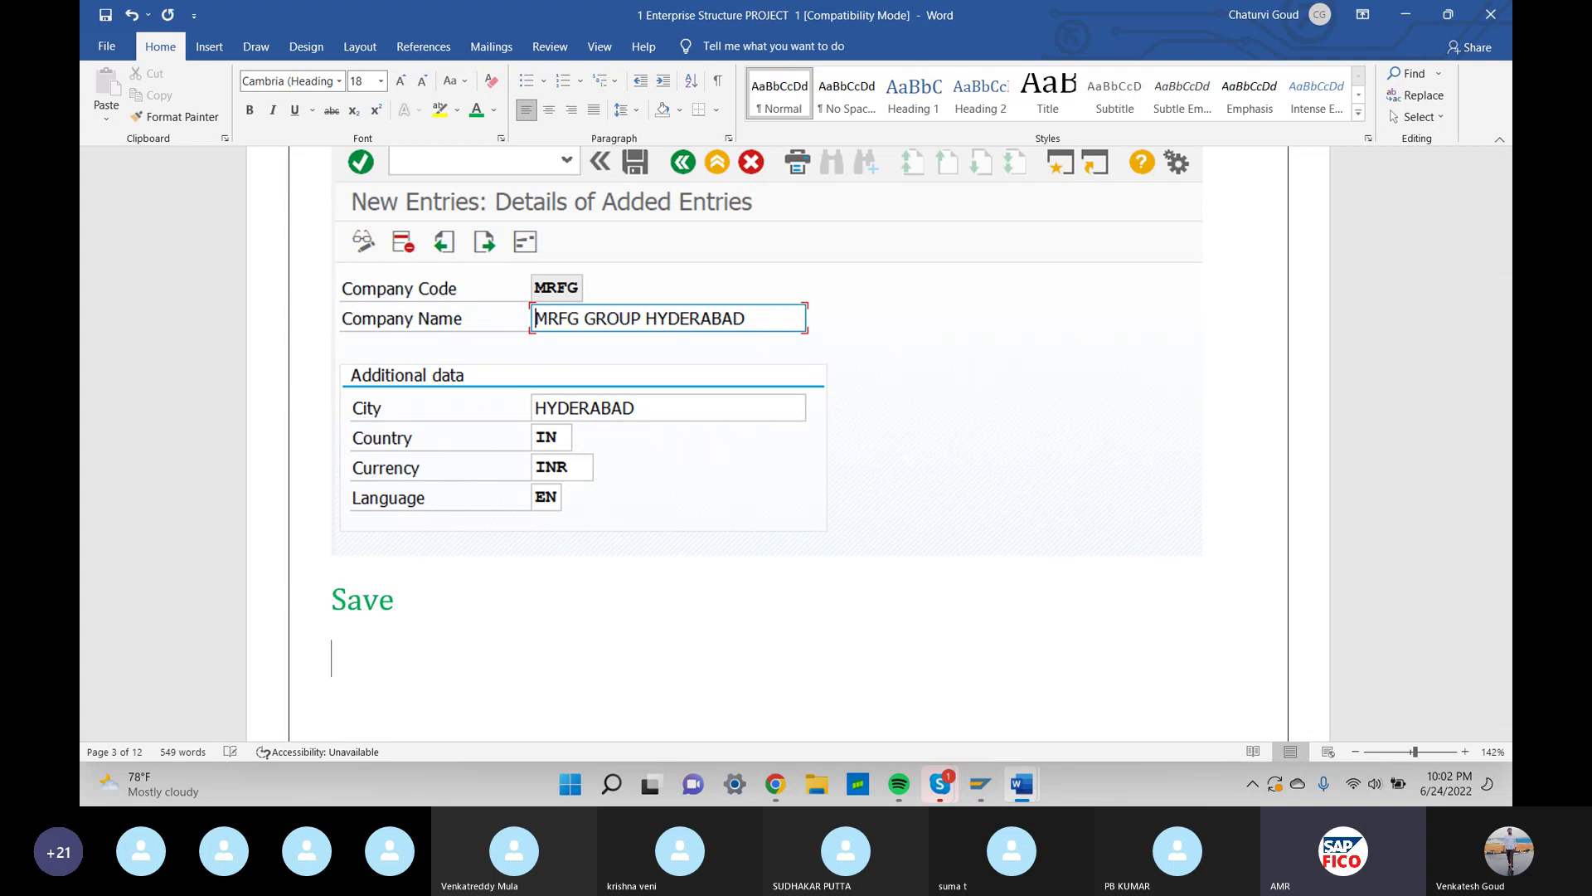
type("no")
key("BackSpace")
key("BackSpace")
type("Note:")
Continue the note after "Note:" with the text "what ever currency you are specified", correcting the misspelled "ever"
type("what evetr")
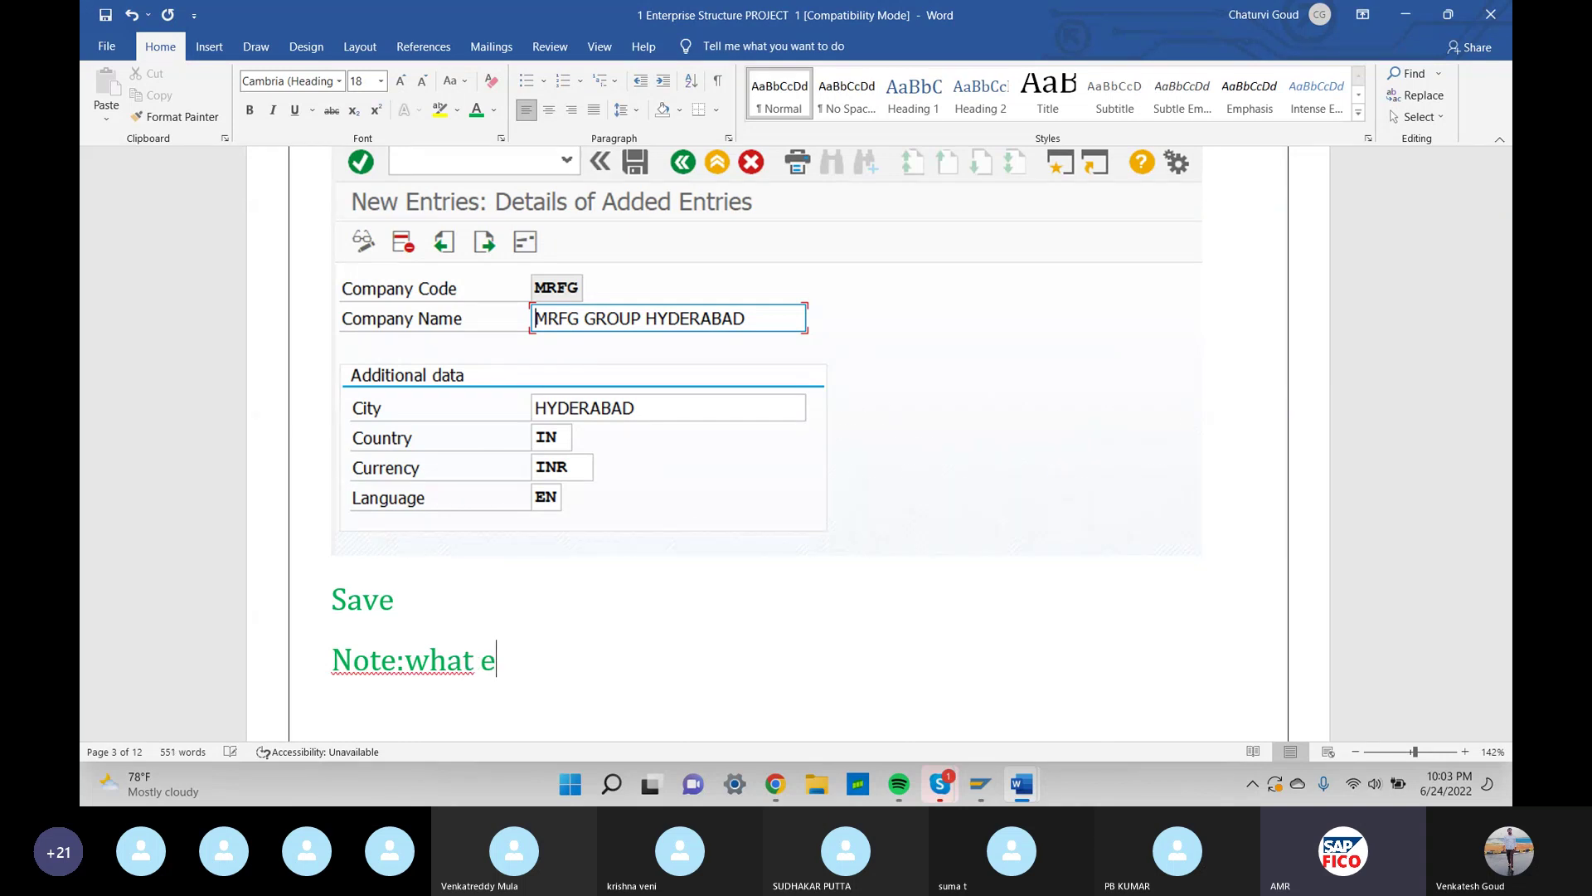
key("BackSpace")
key("BackSpace")
type("curre")
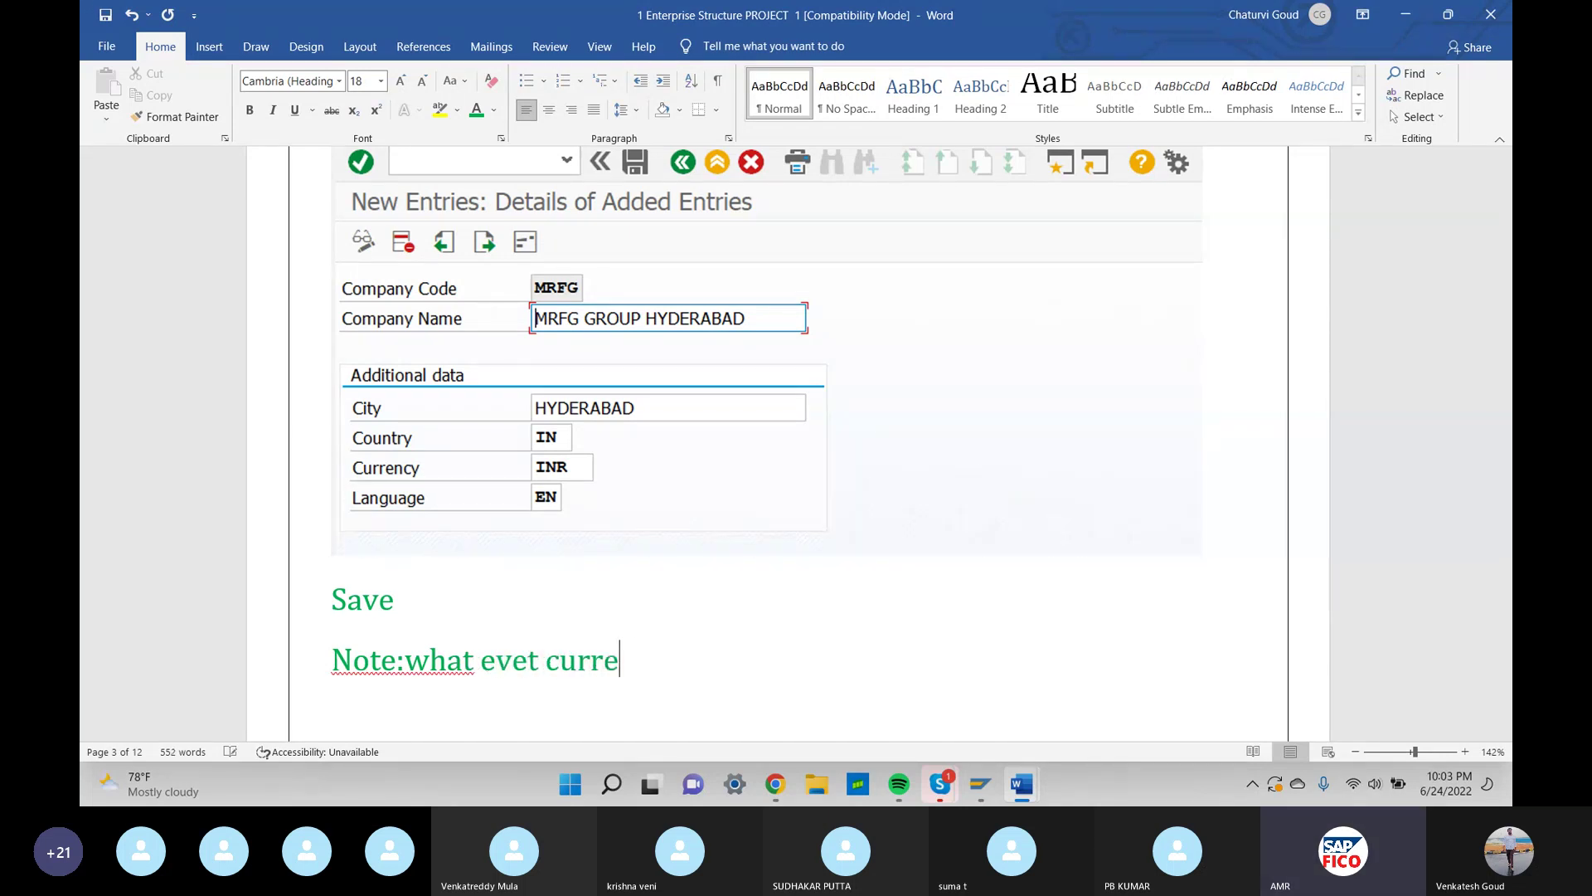
type("ncy y")
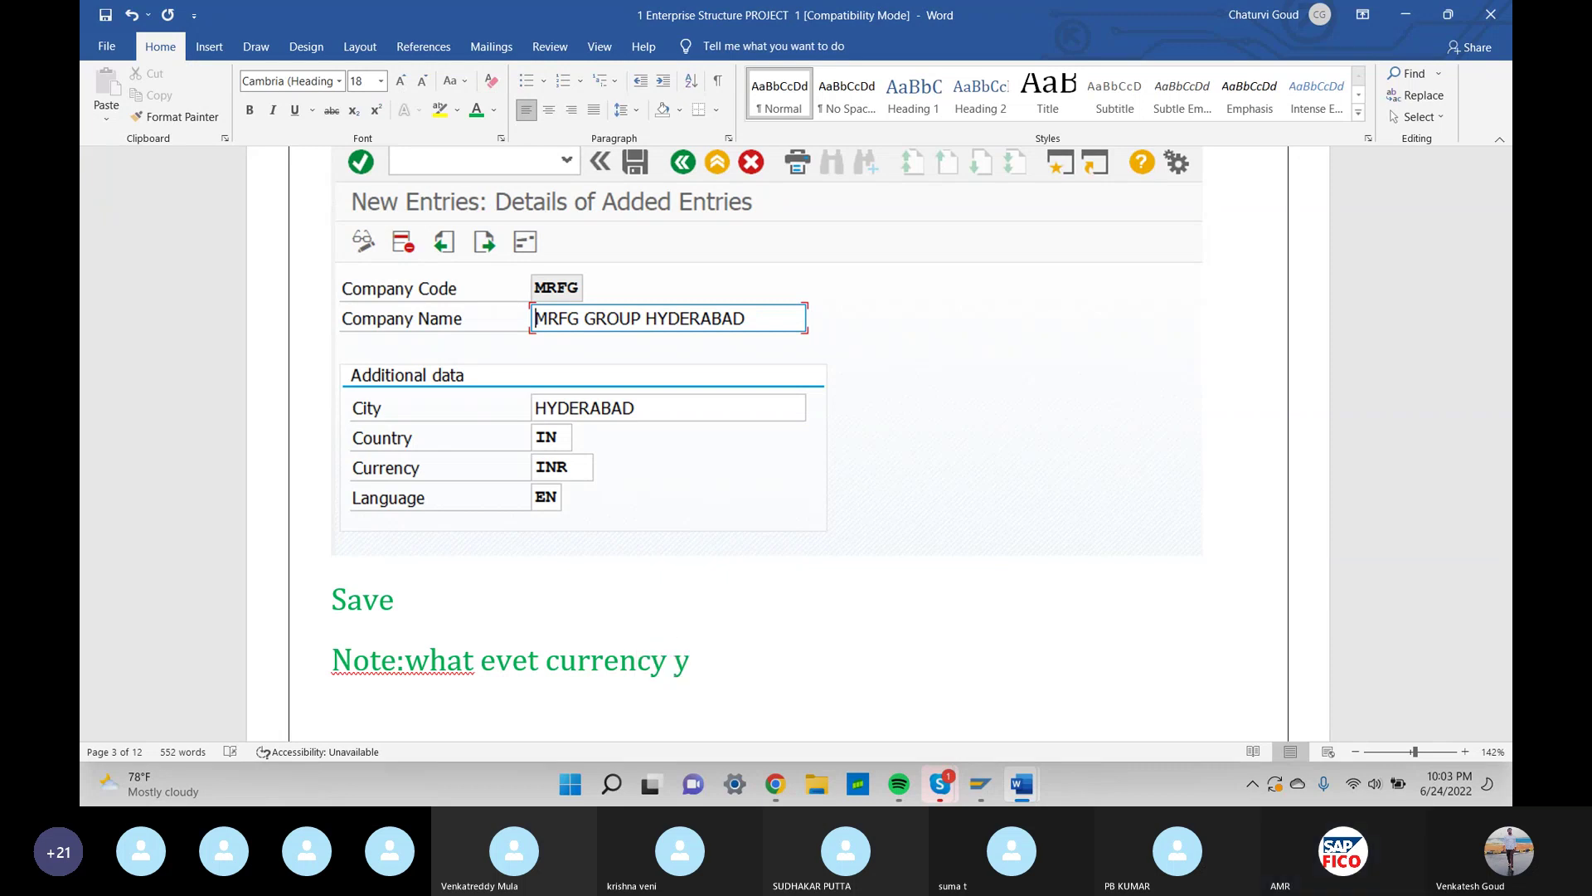
type("ou are ")
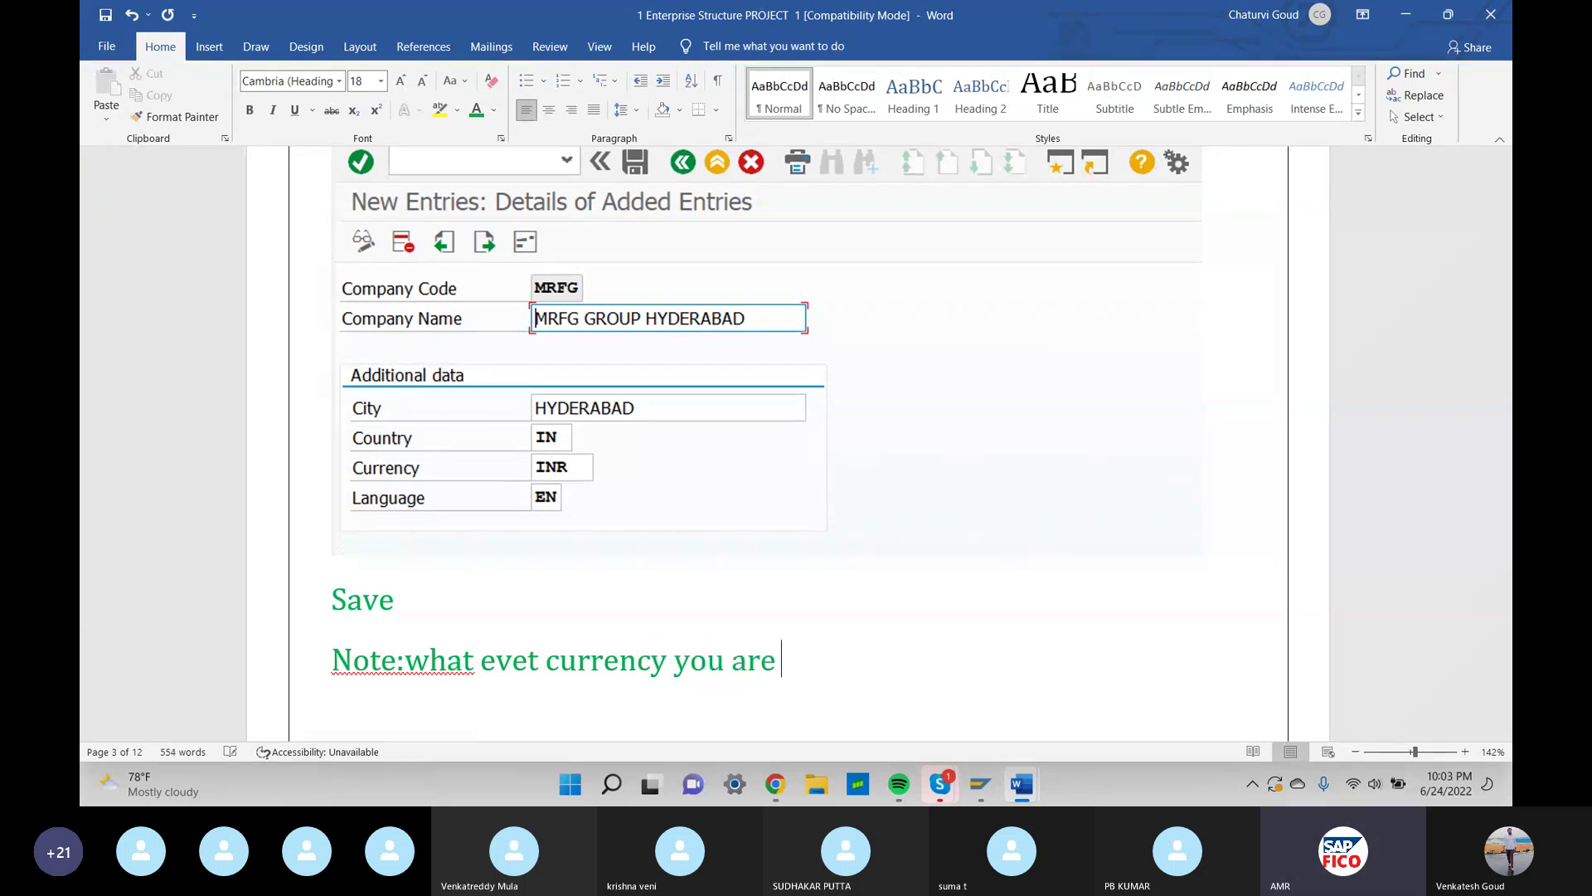
type("so")
key("BackSpace")
type("pecified")
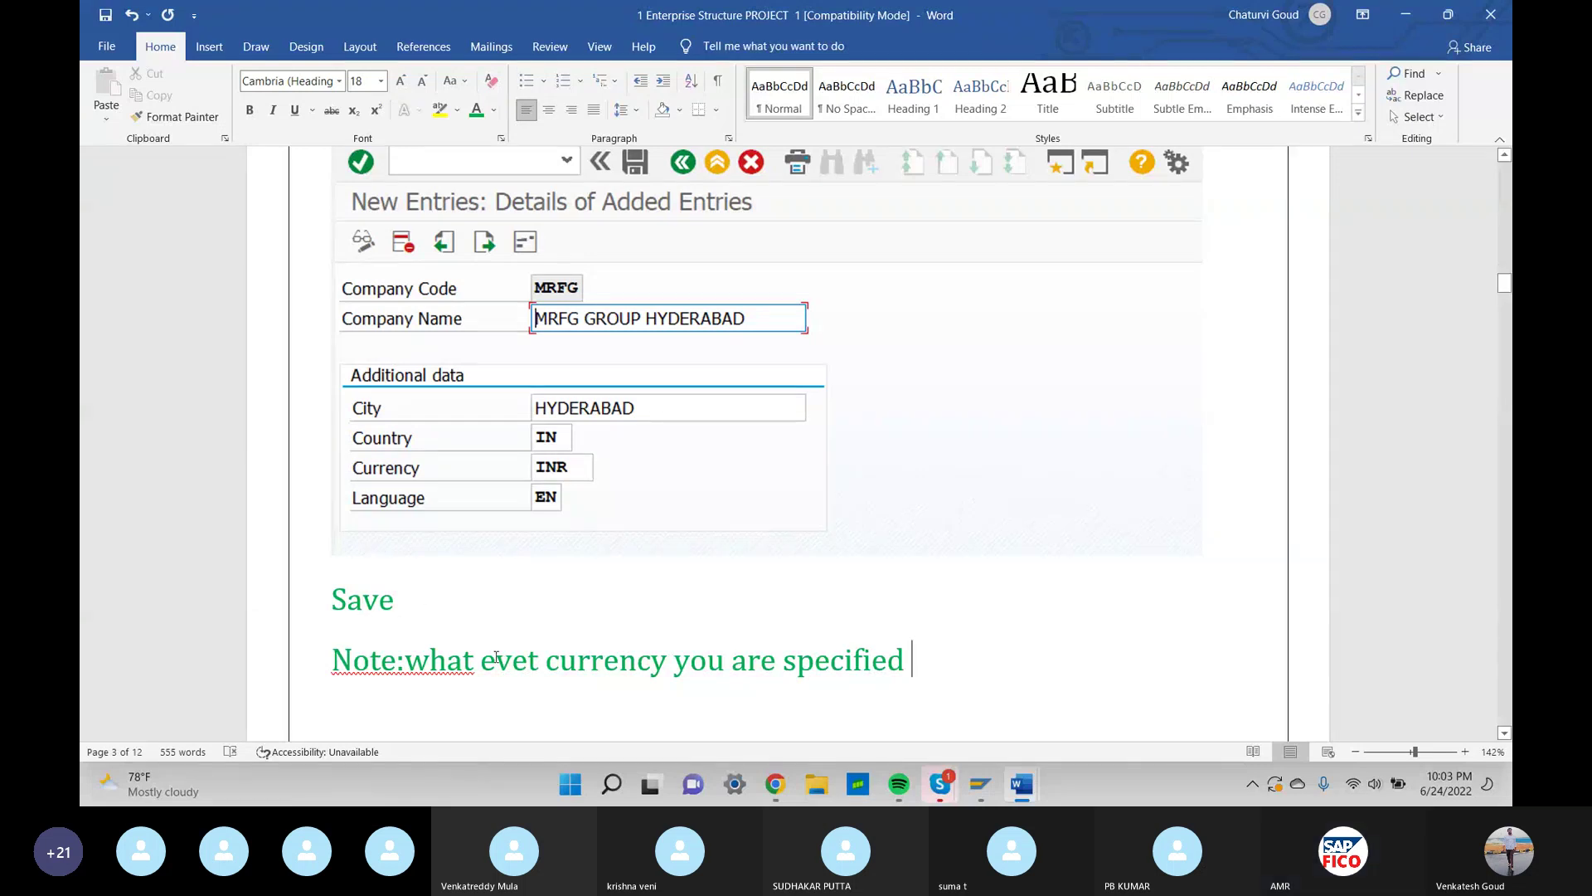
key("BackSpace")
type("r")
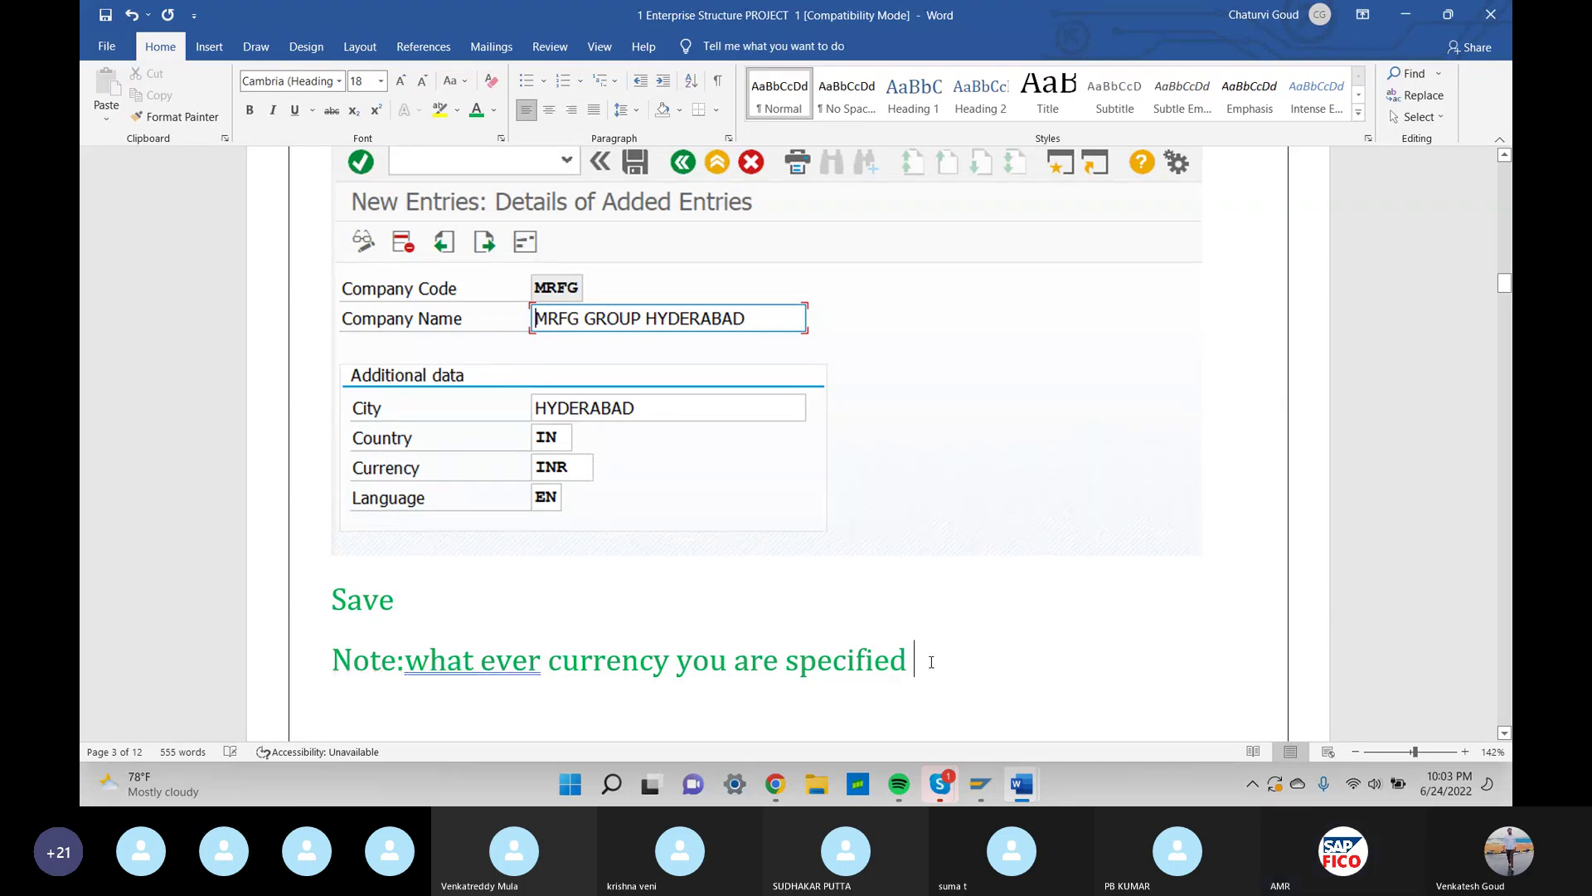
key("BackSpace")
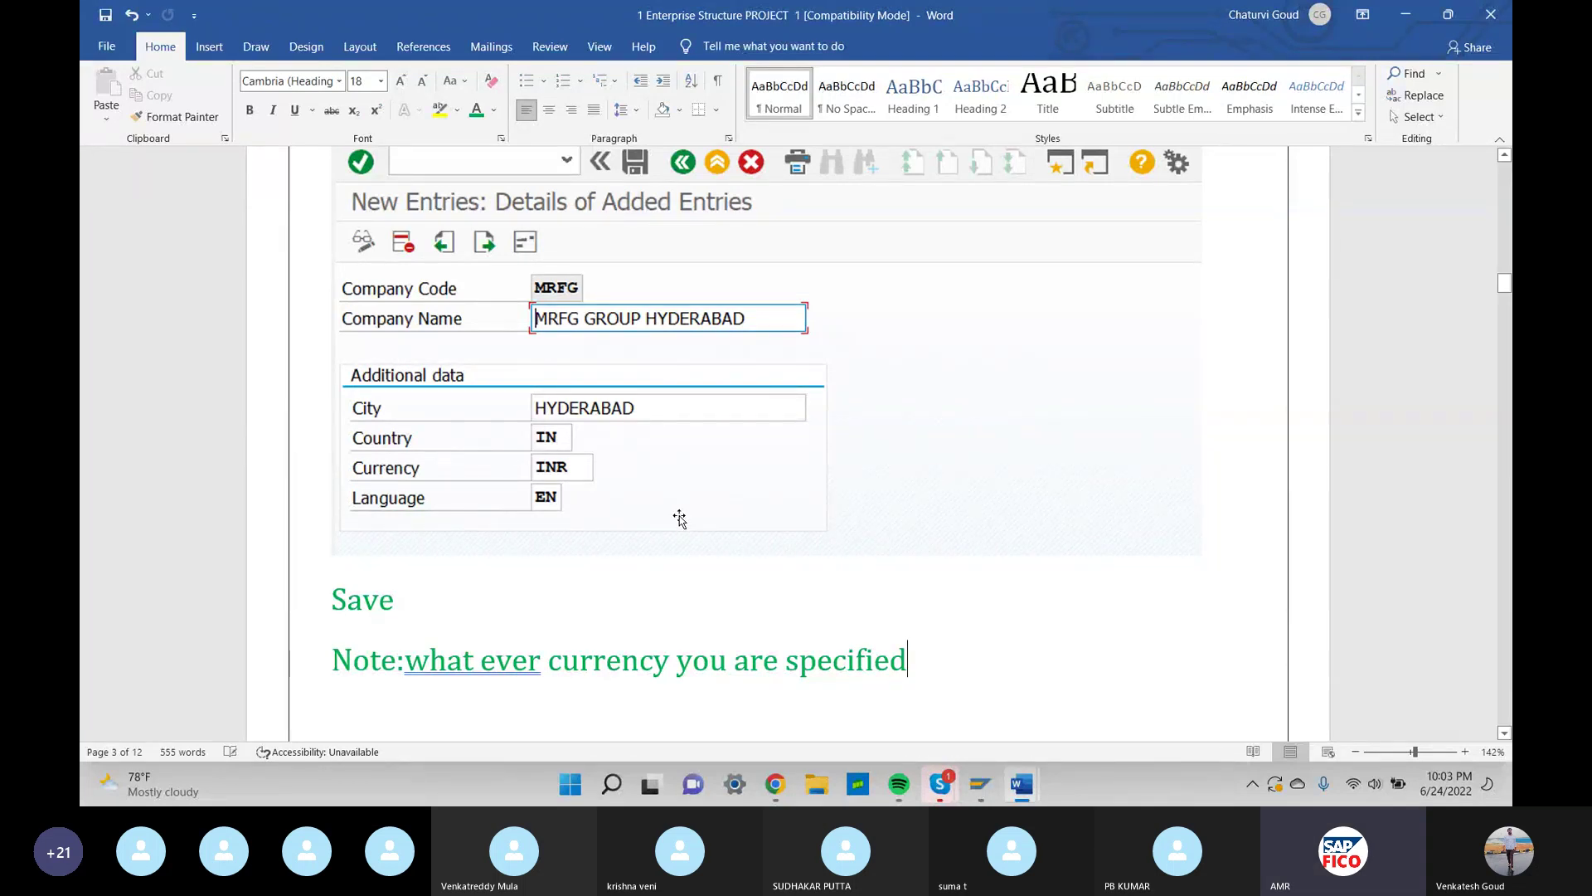
Switch to the SAP posting periods window and open G/L document entry with transaction code /NFB50
mouse_move(987, 786)
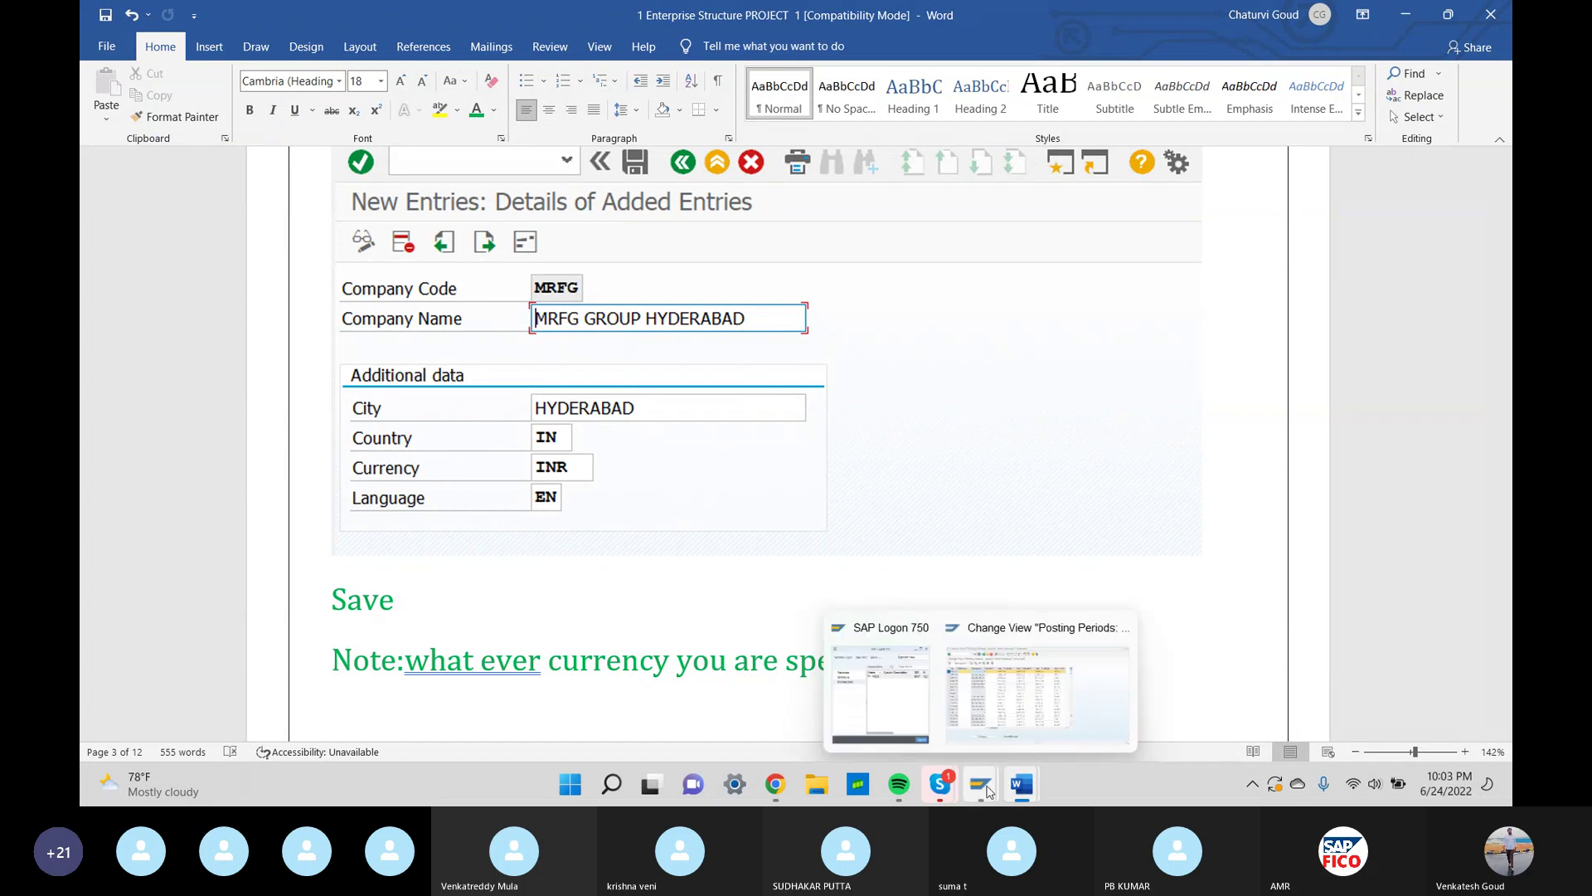
left_click(258, 52)
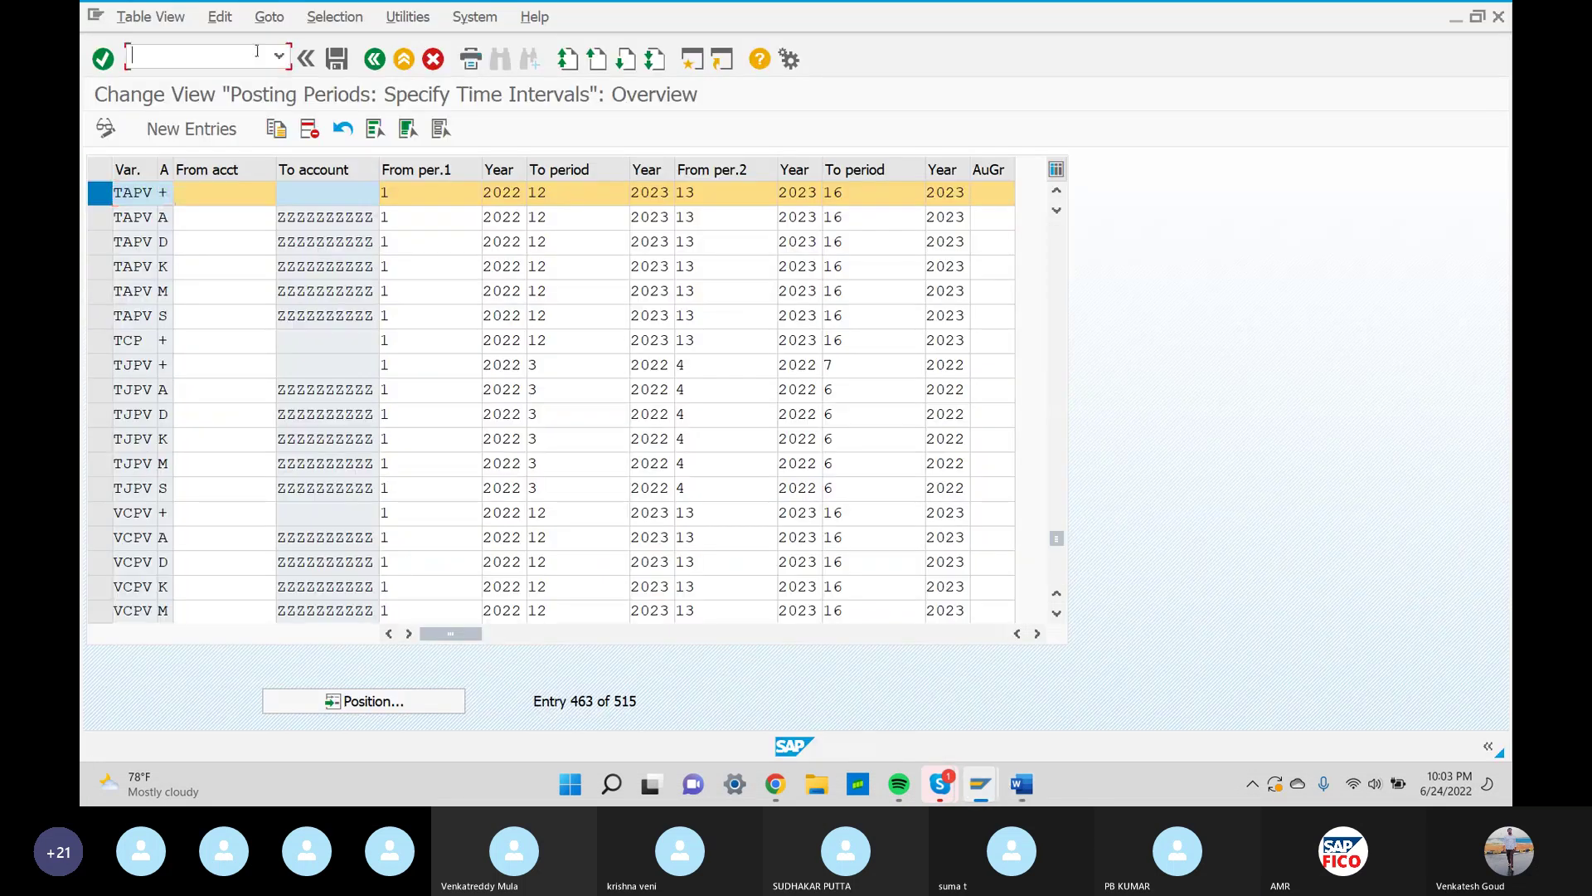
type("/")
key("Caps_Lock")
type("N")
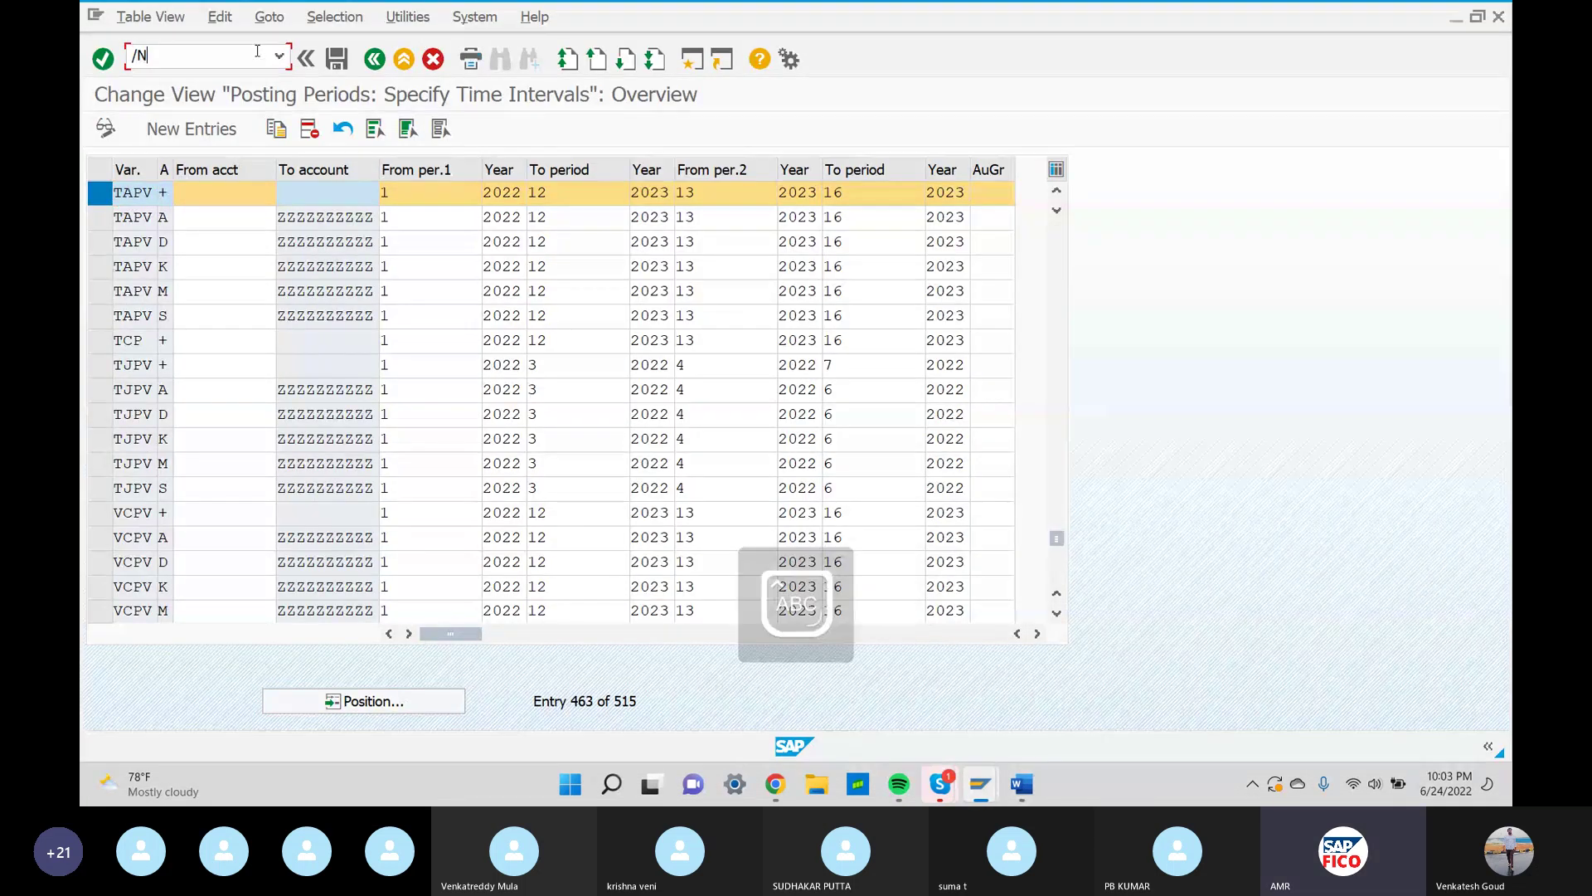
type("FB50")
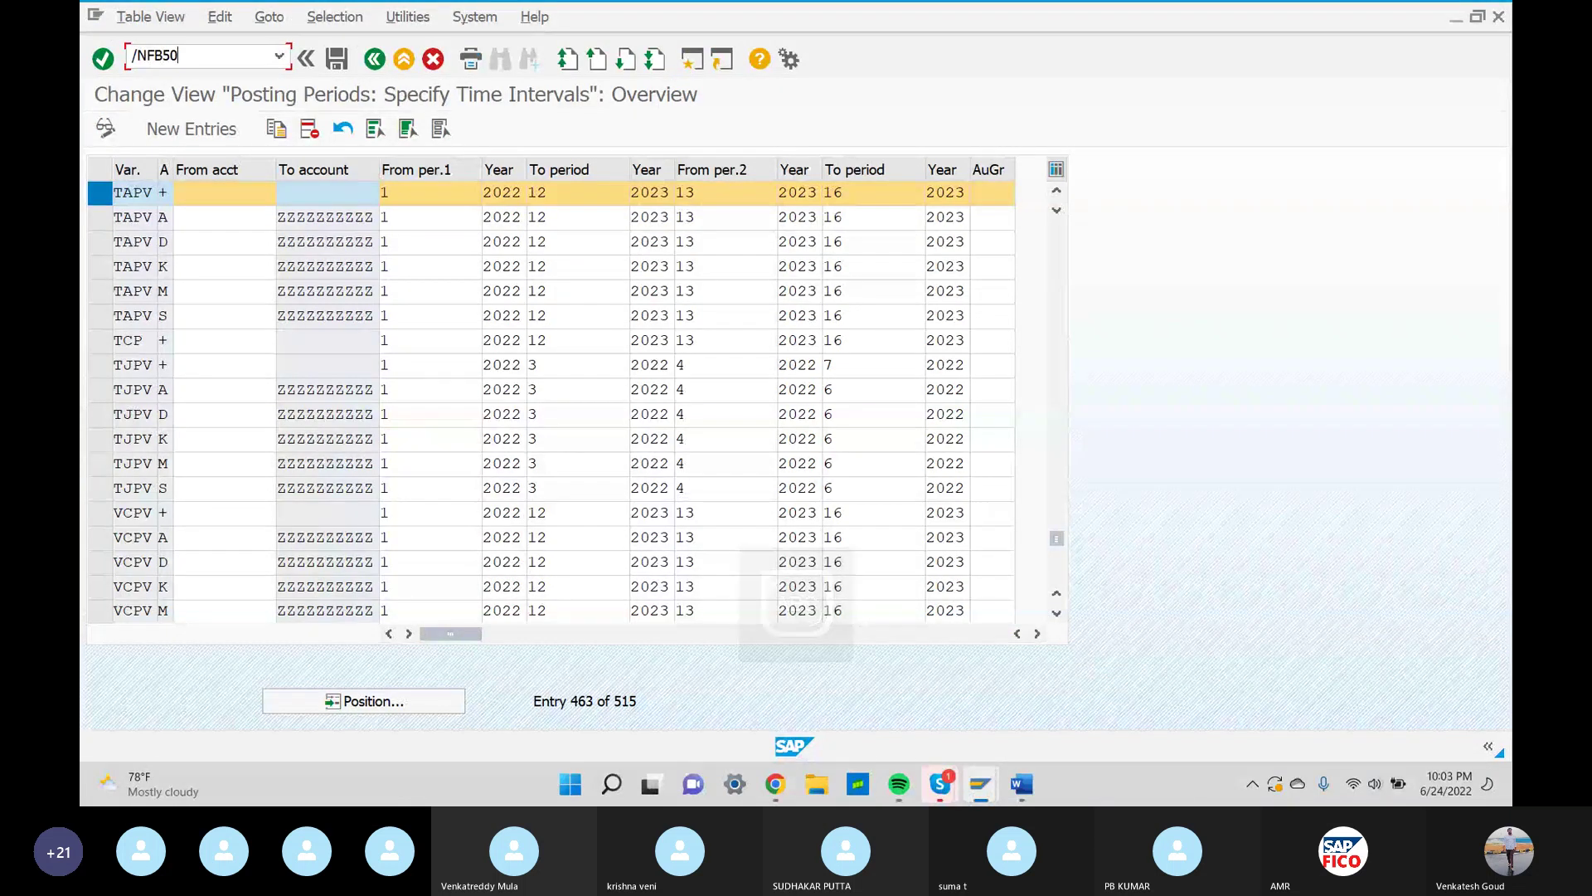
key("Return")
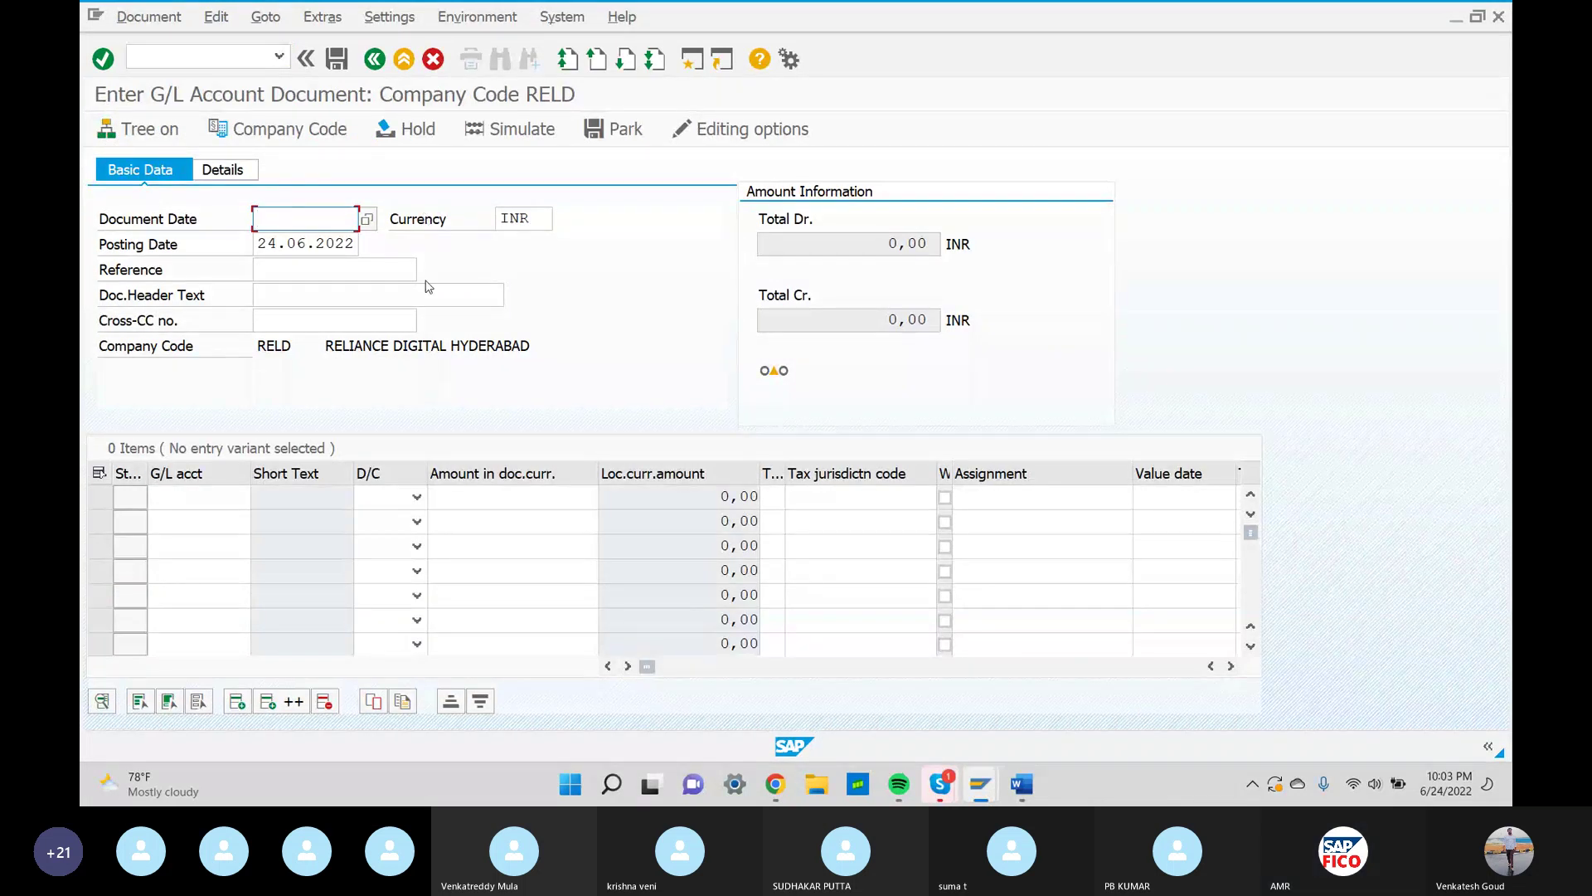
Check the Currency field of the G/L account document, and return to the Word document
left_click(551, 218)
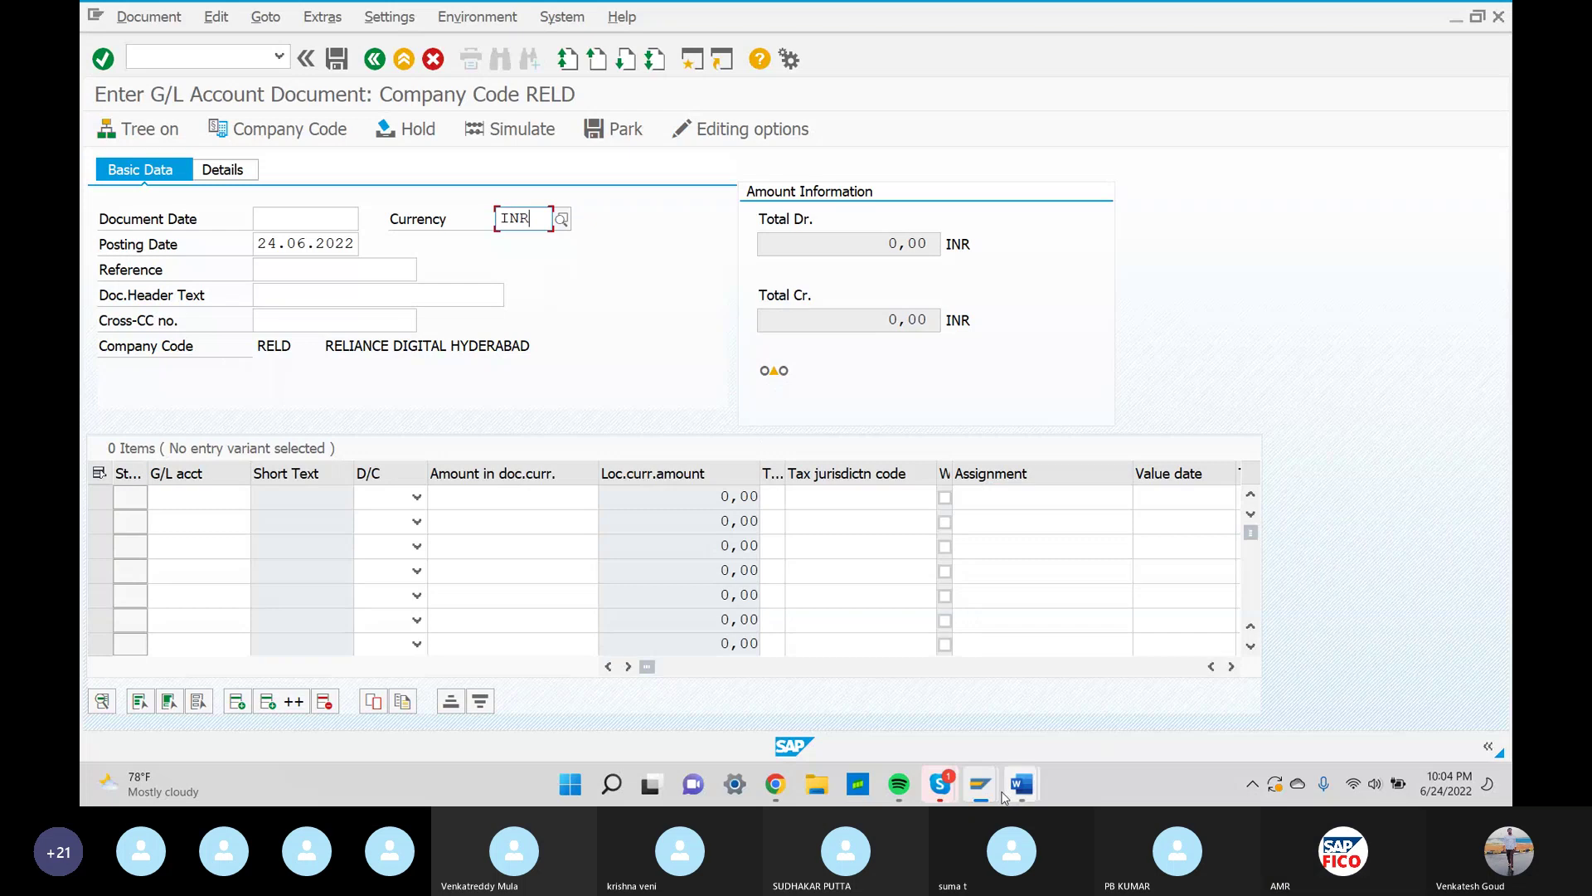
mouse_move(1031, 797)
left_click(1111, 705)
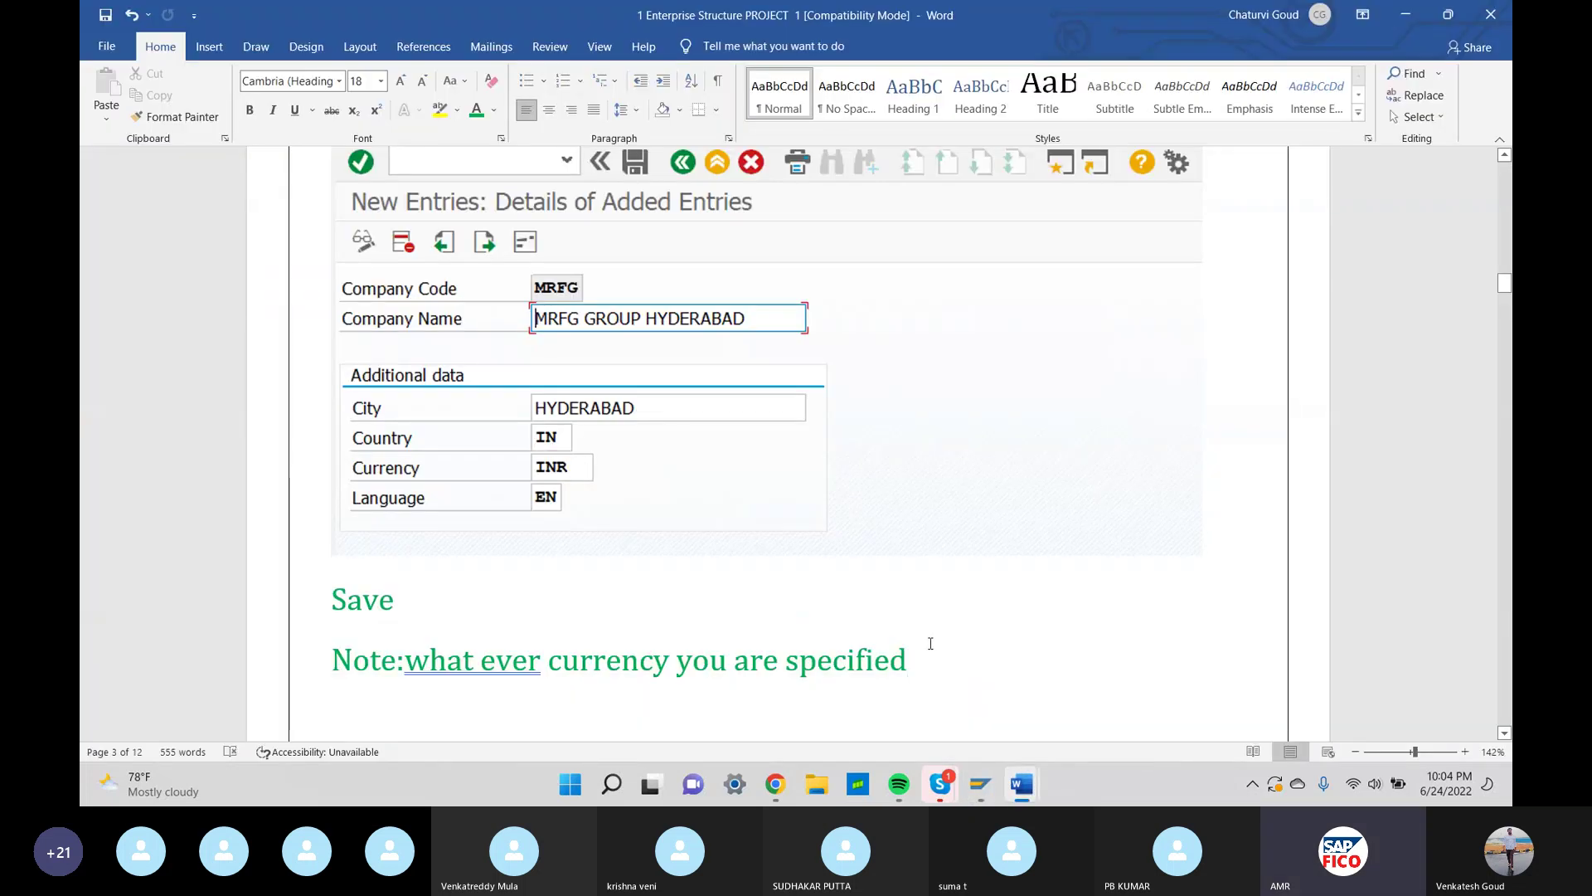
Continue the currency note after "specified" with the text "at the time of entry posting"
type("at ")
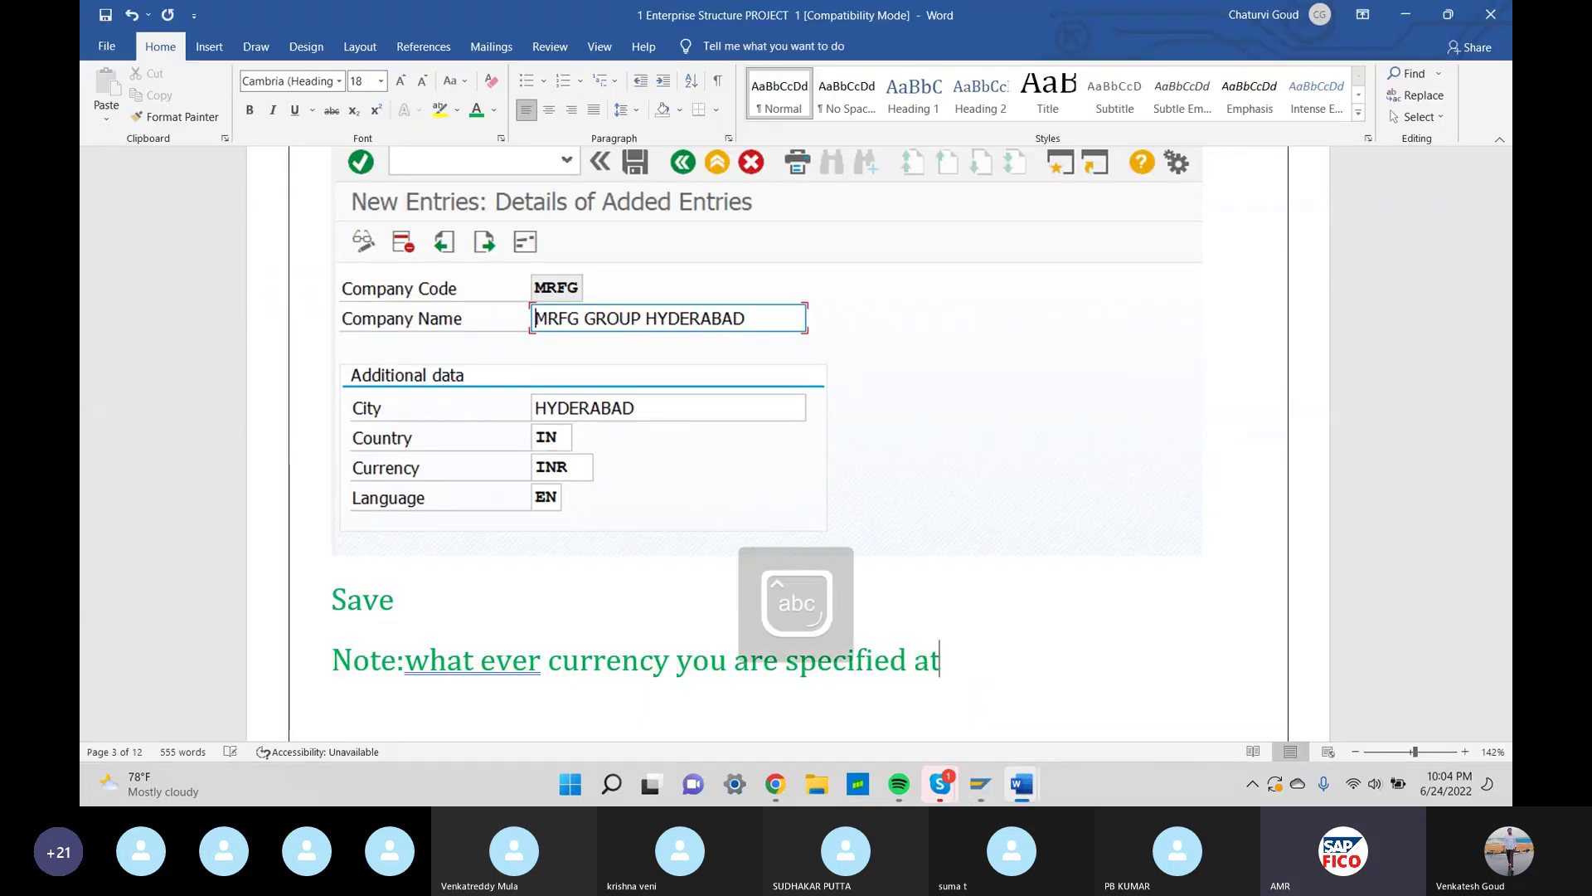
type("the t")
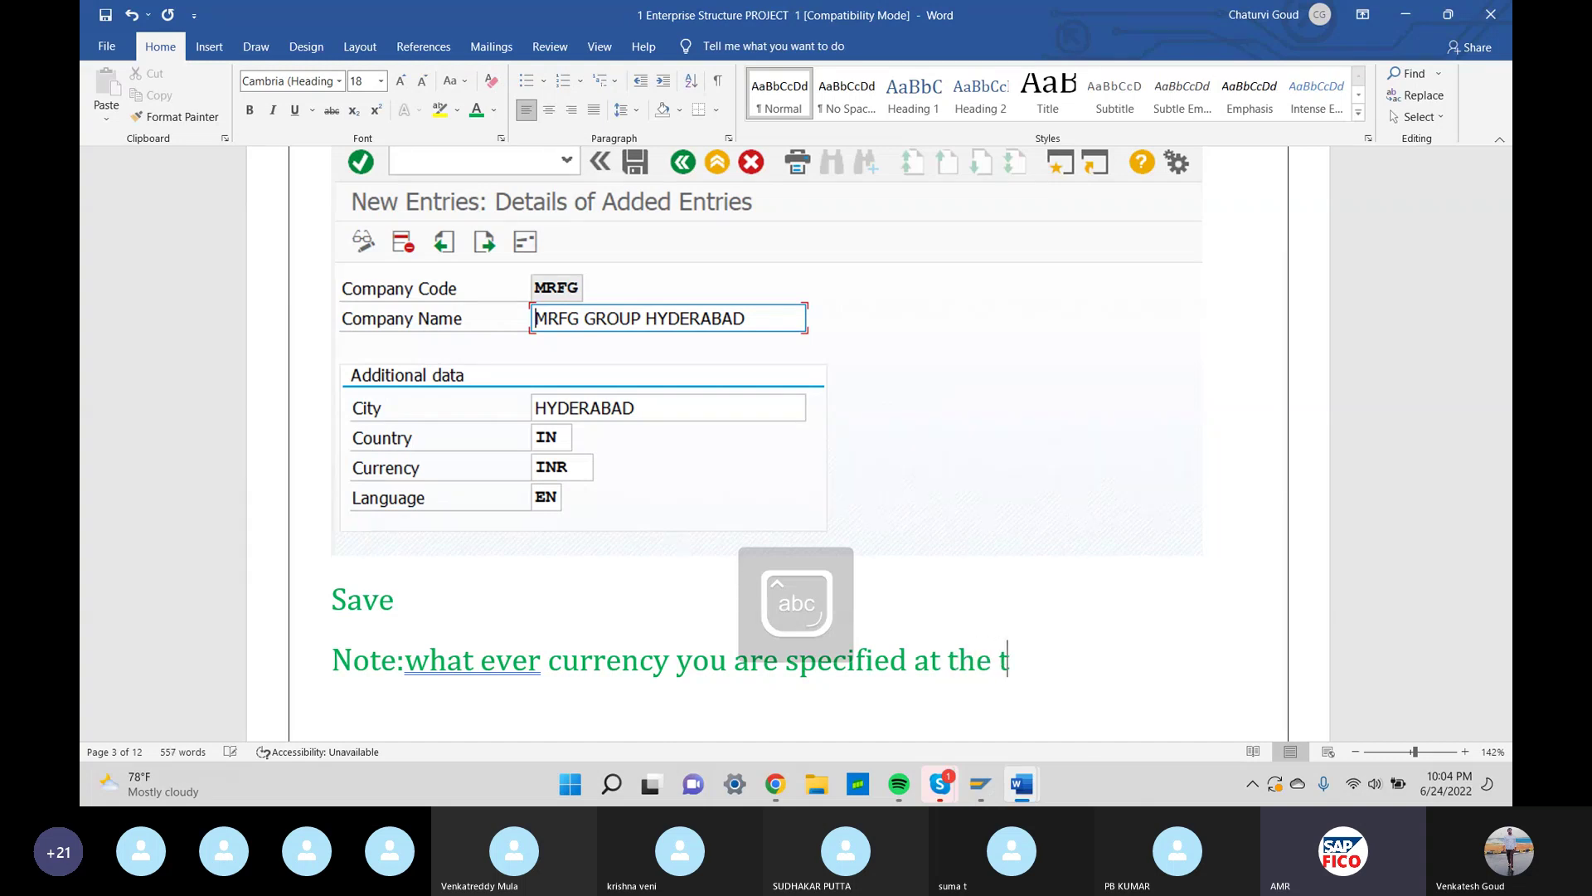
type("ime o")
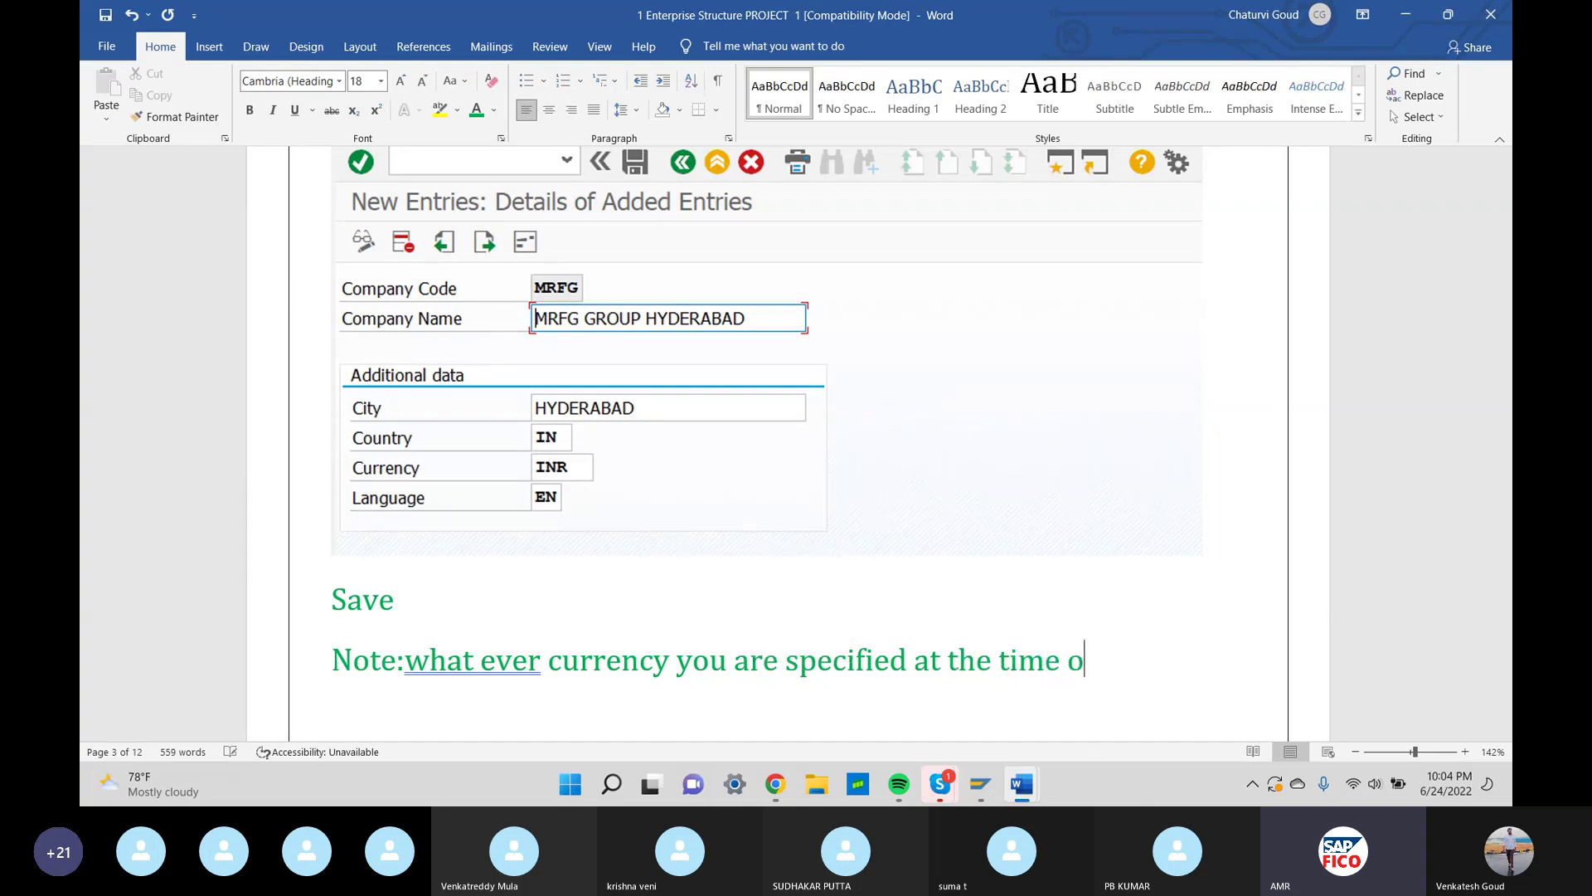
type("f entry post")
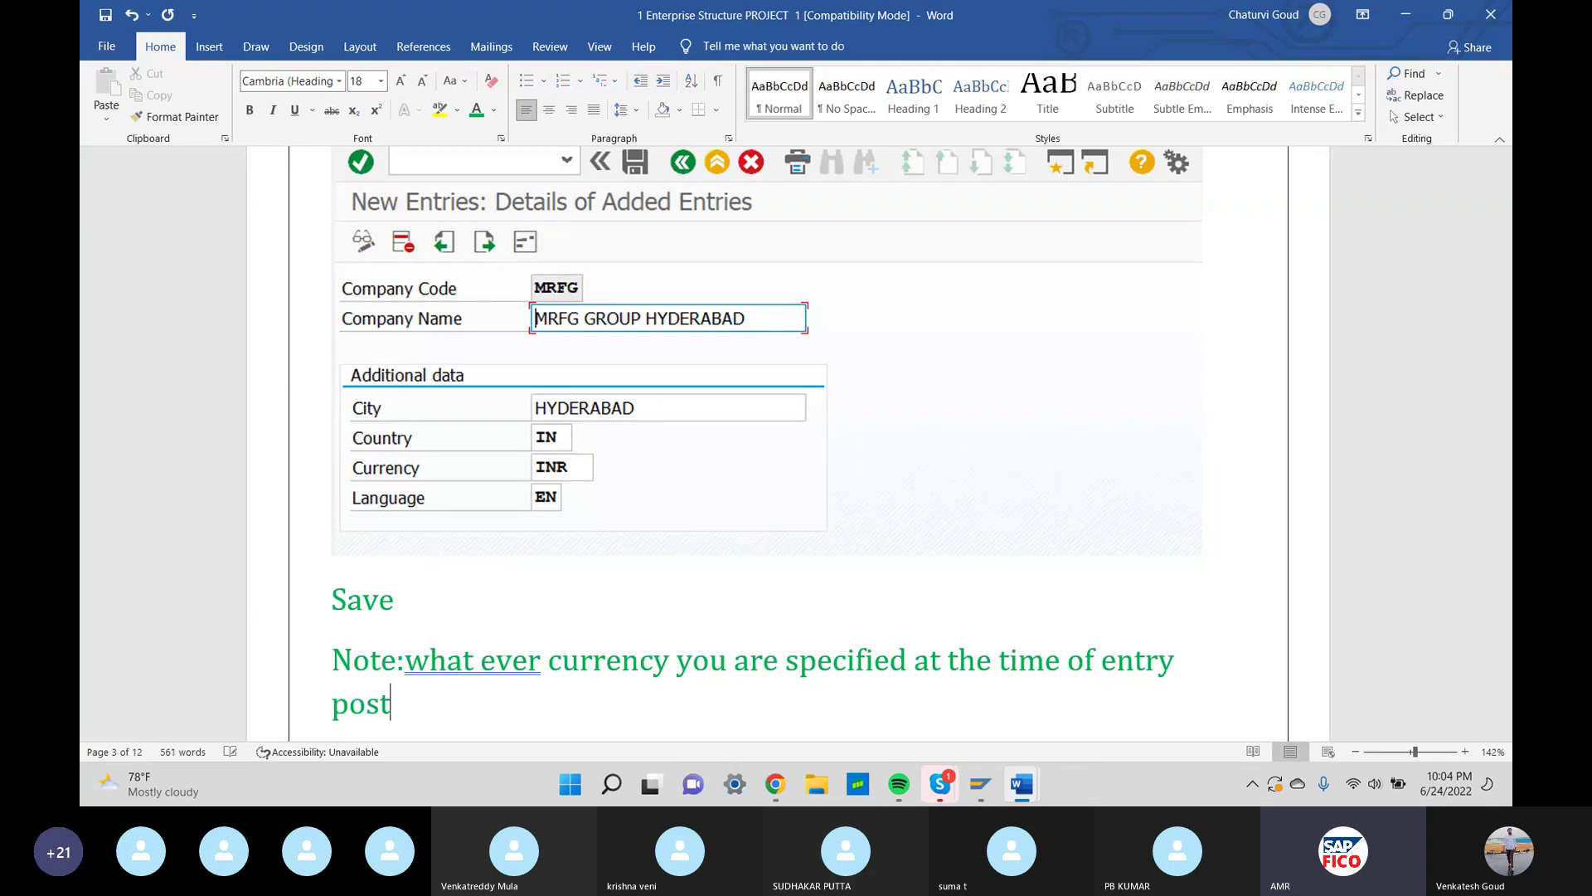
type("ing")
Switch to the SAP G/L account document to check its Currency field, and return to the Word document
mouse_move(979, 785)
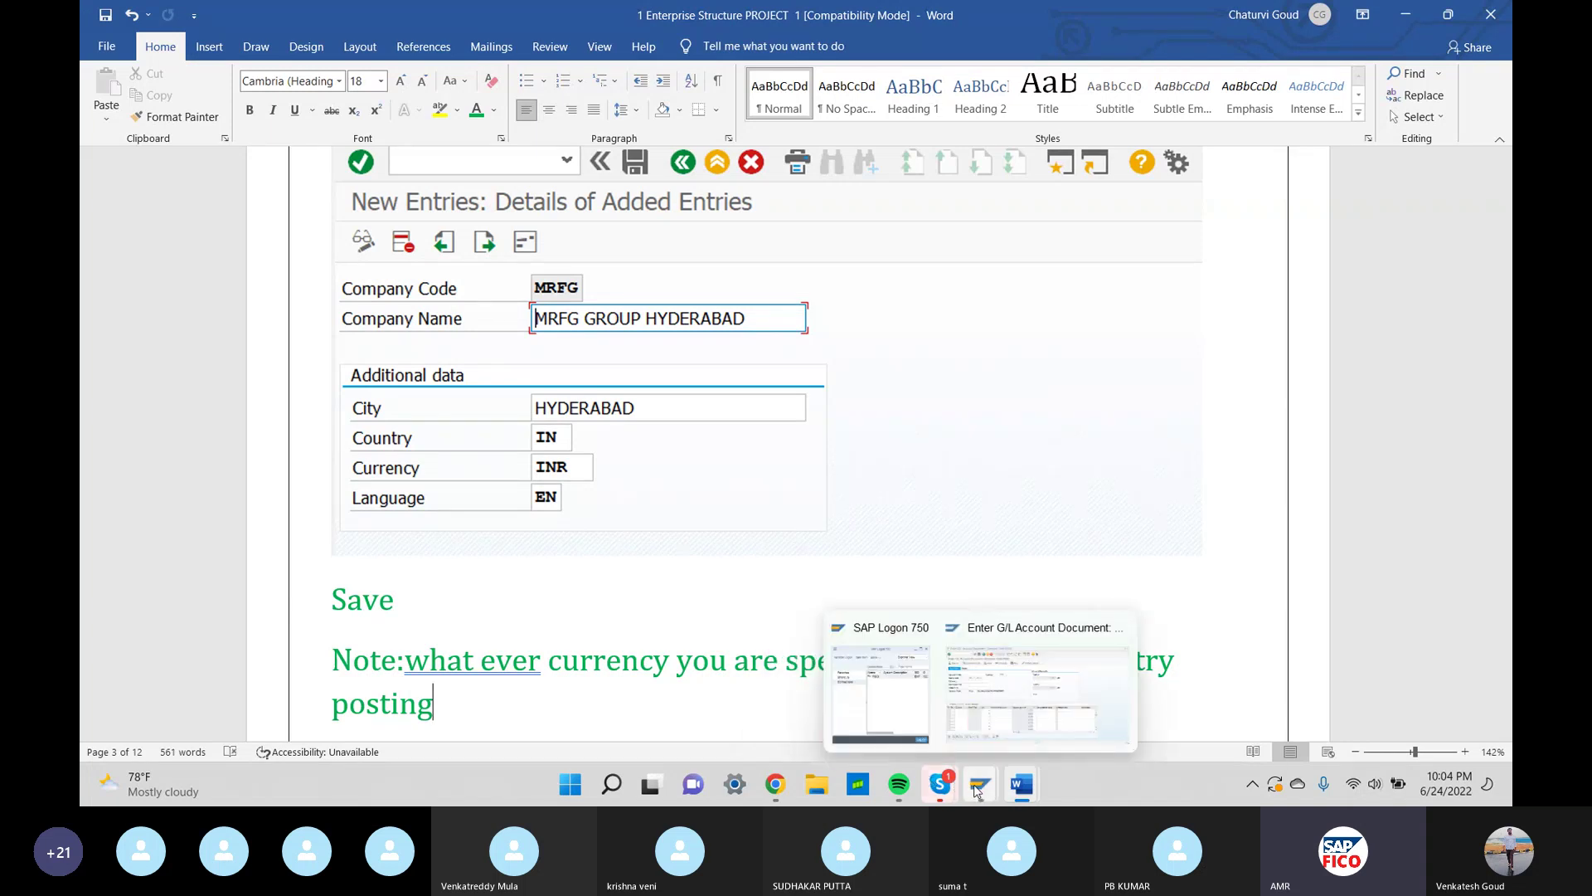
left_click(1022, 724)
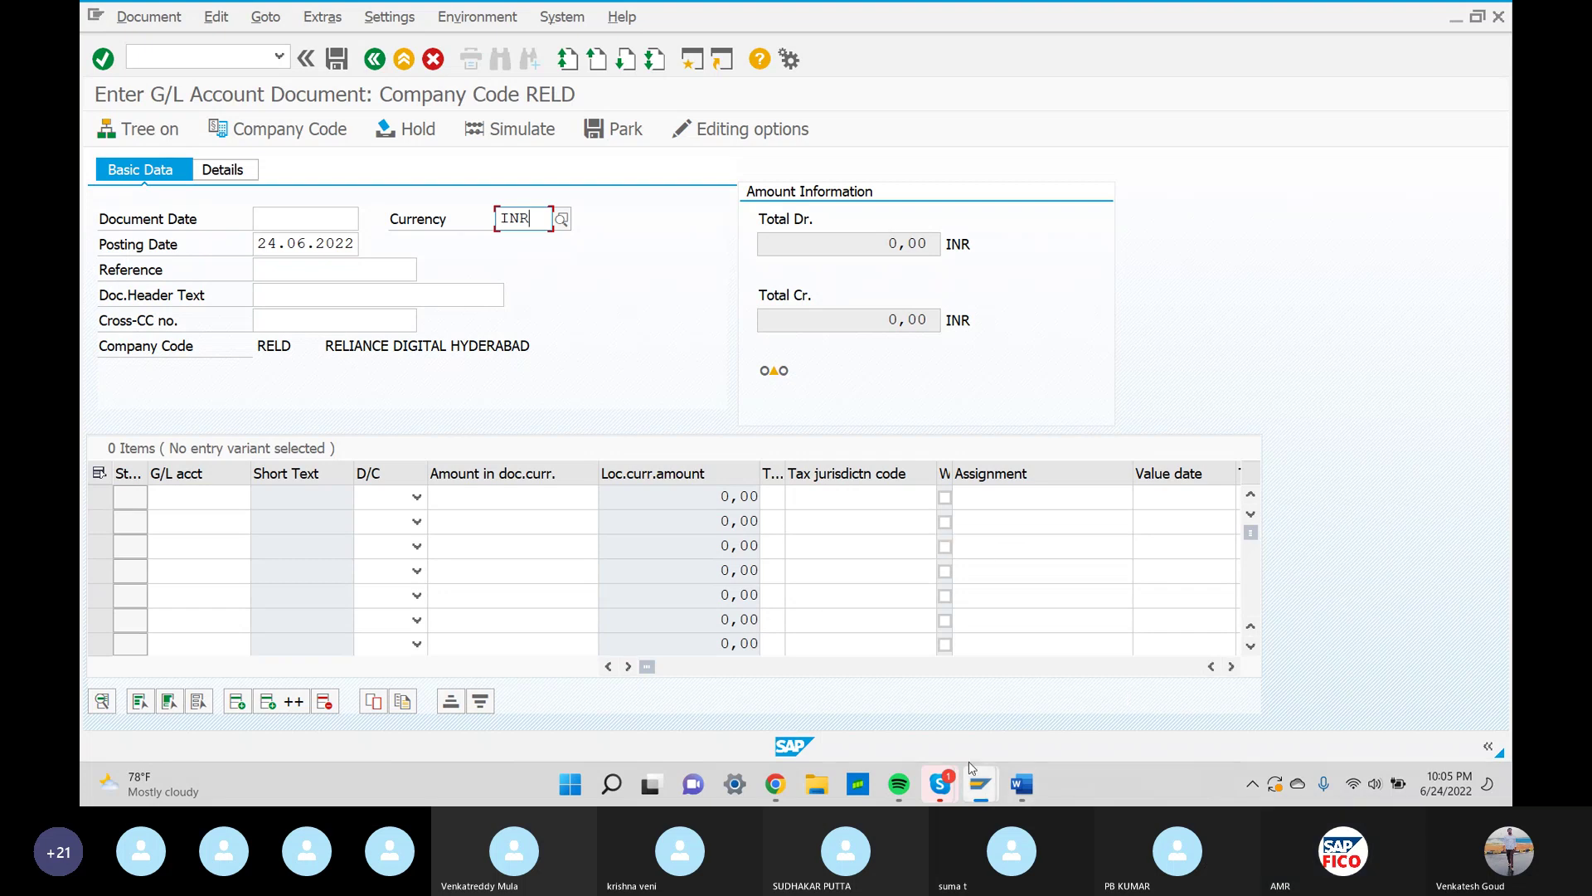
mouse_move(1036, 764)
left_click(1122, 693)
End the currency note with a period and insert "company code" before "entry posting"
scroll(680, 485, "down", 4)
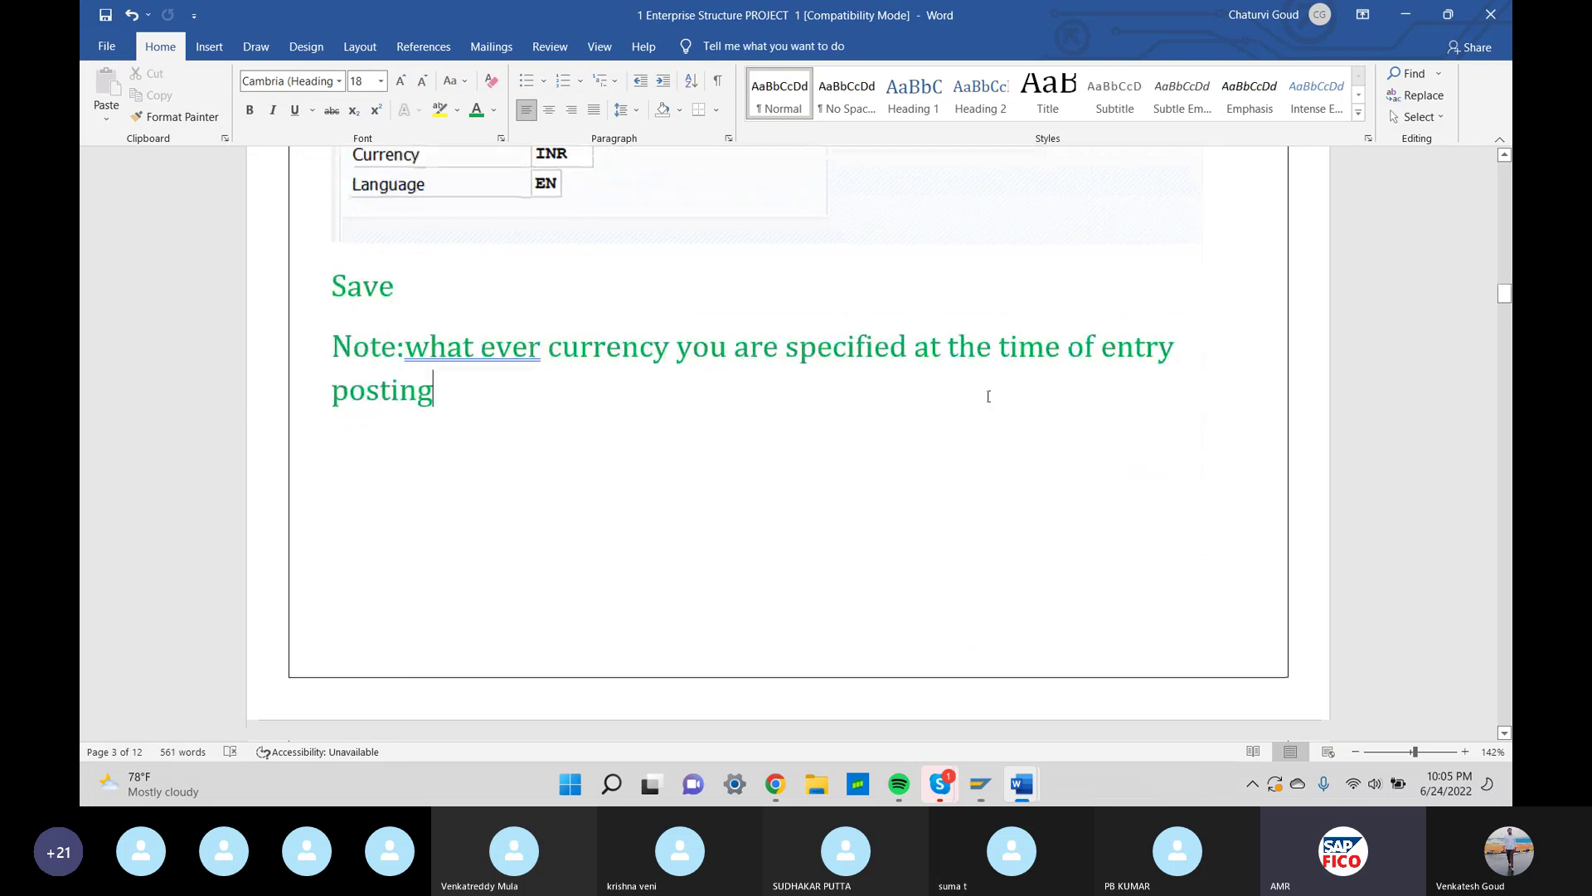
type(".")
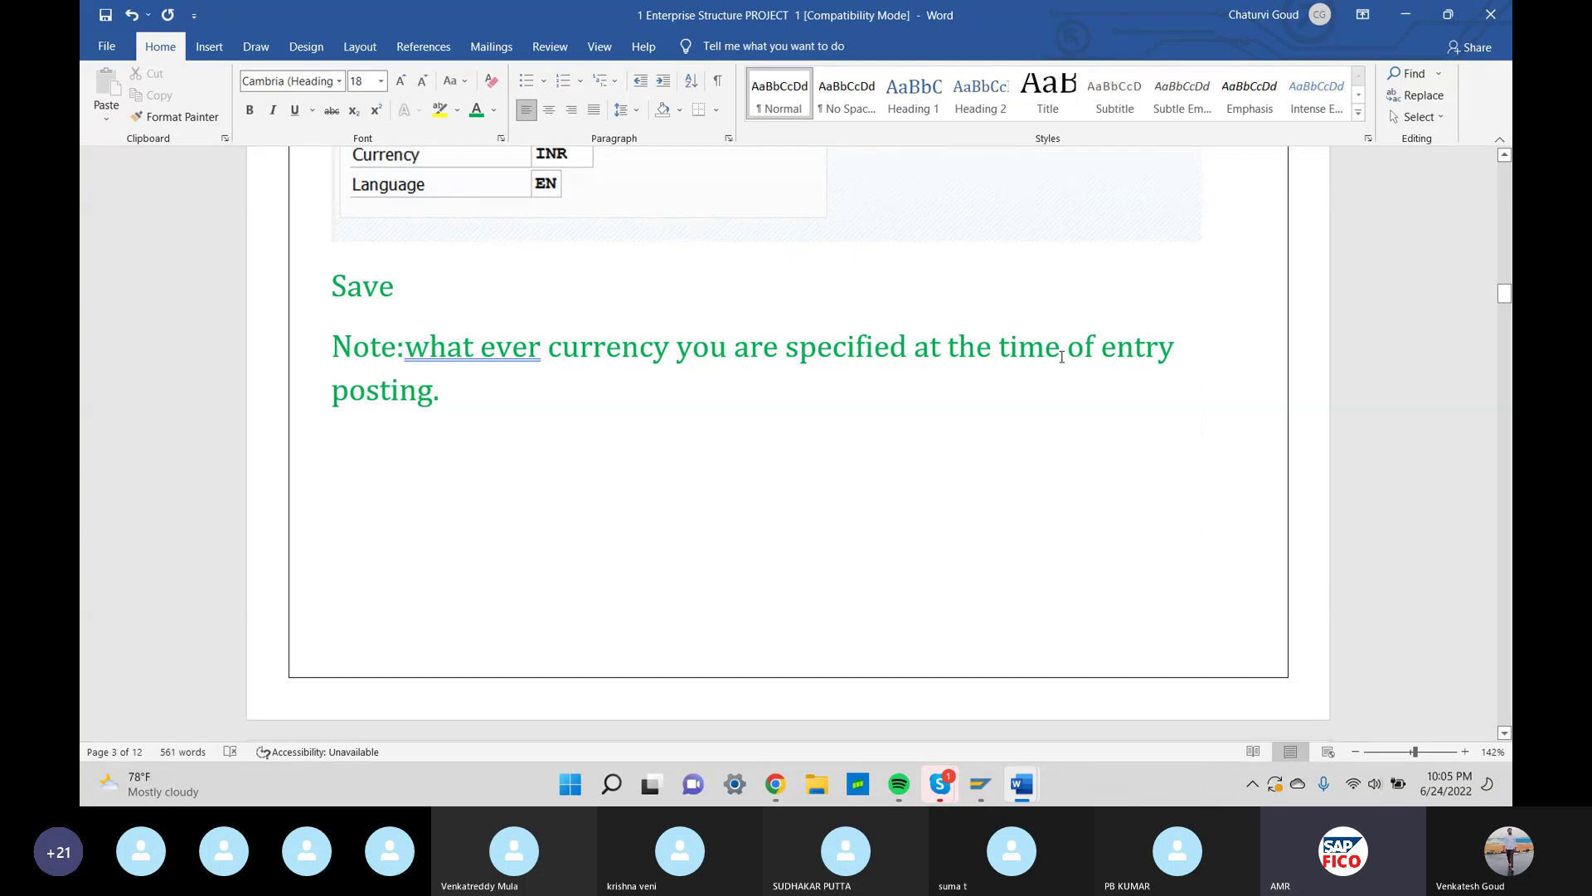
left_click(1093, 346)
type("co")
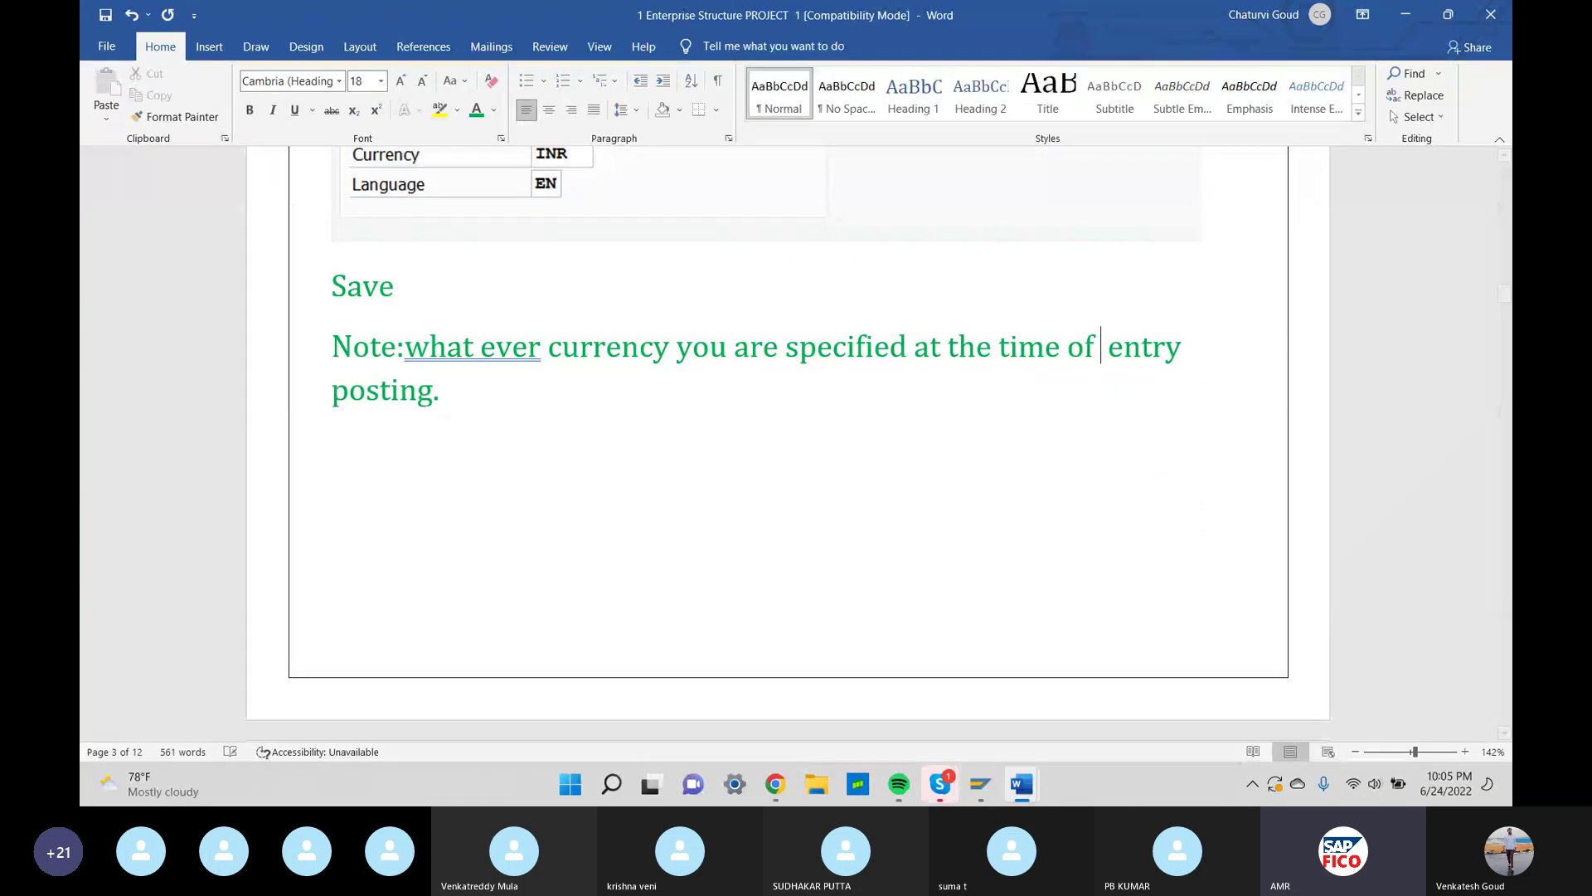
type("mpany ")
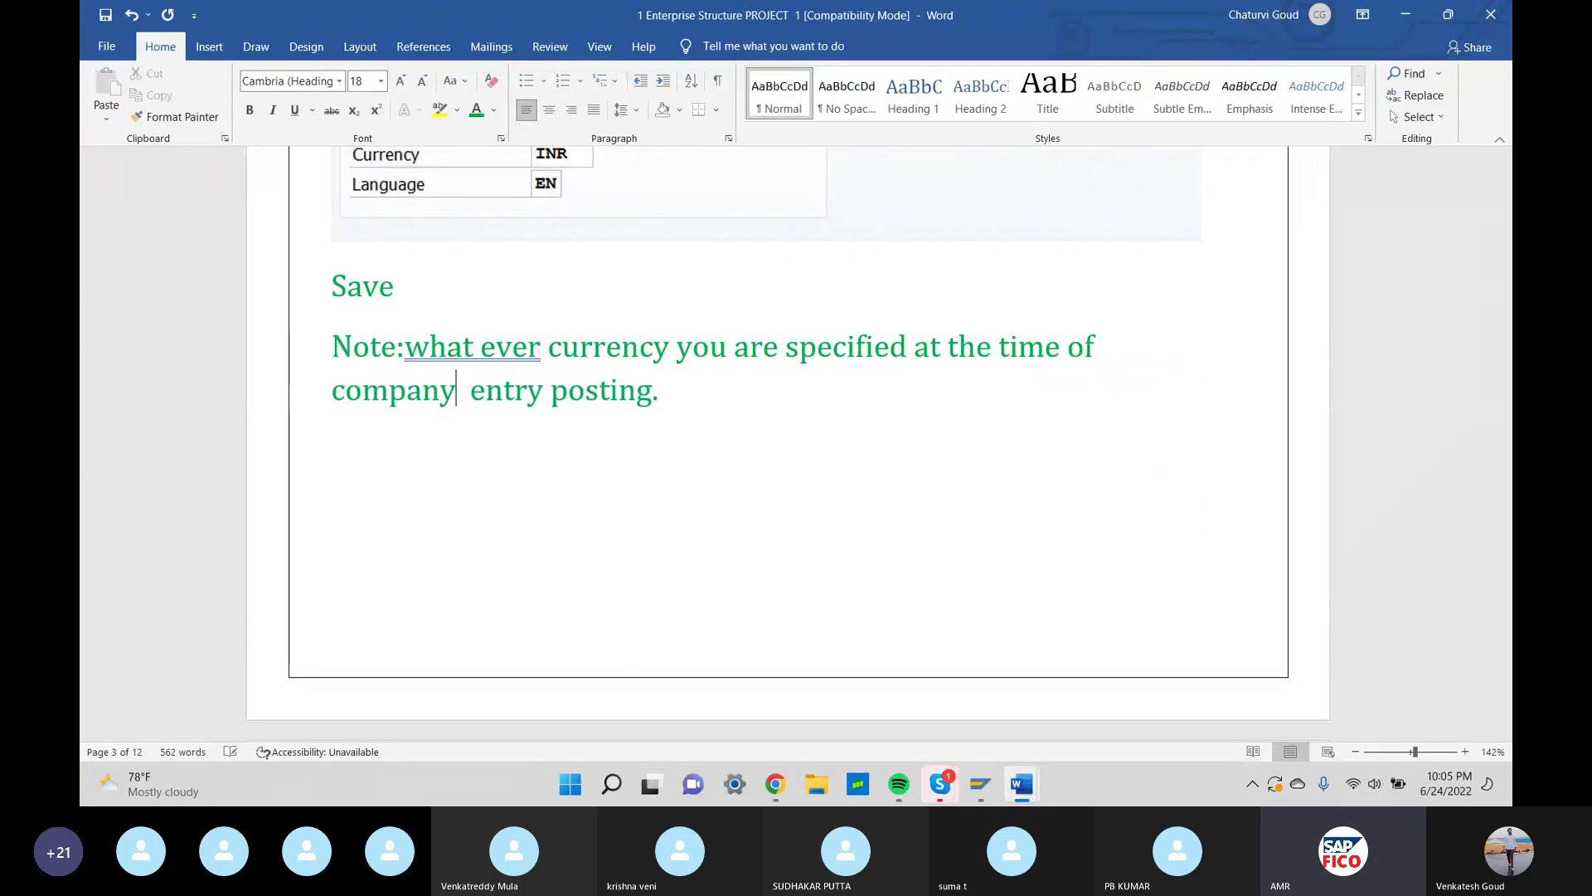
type("code")
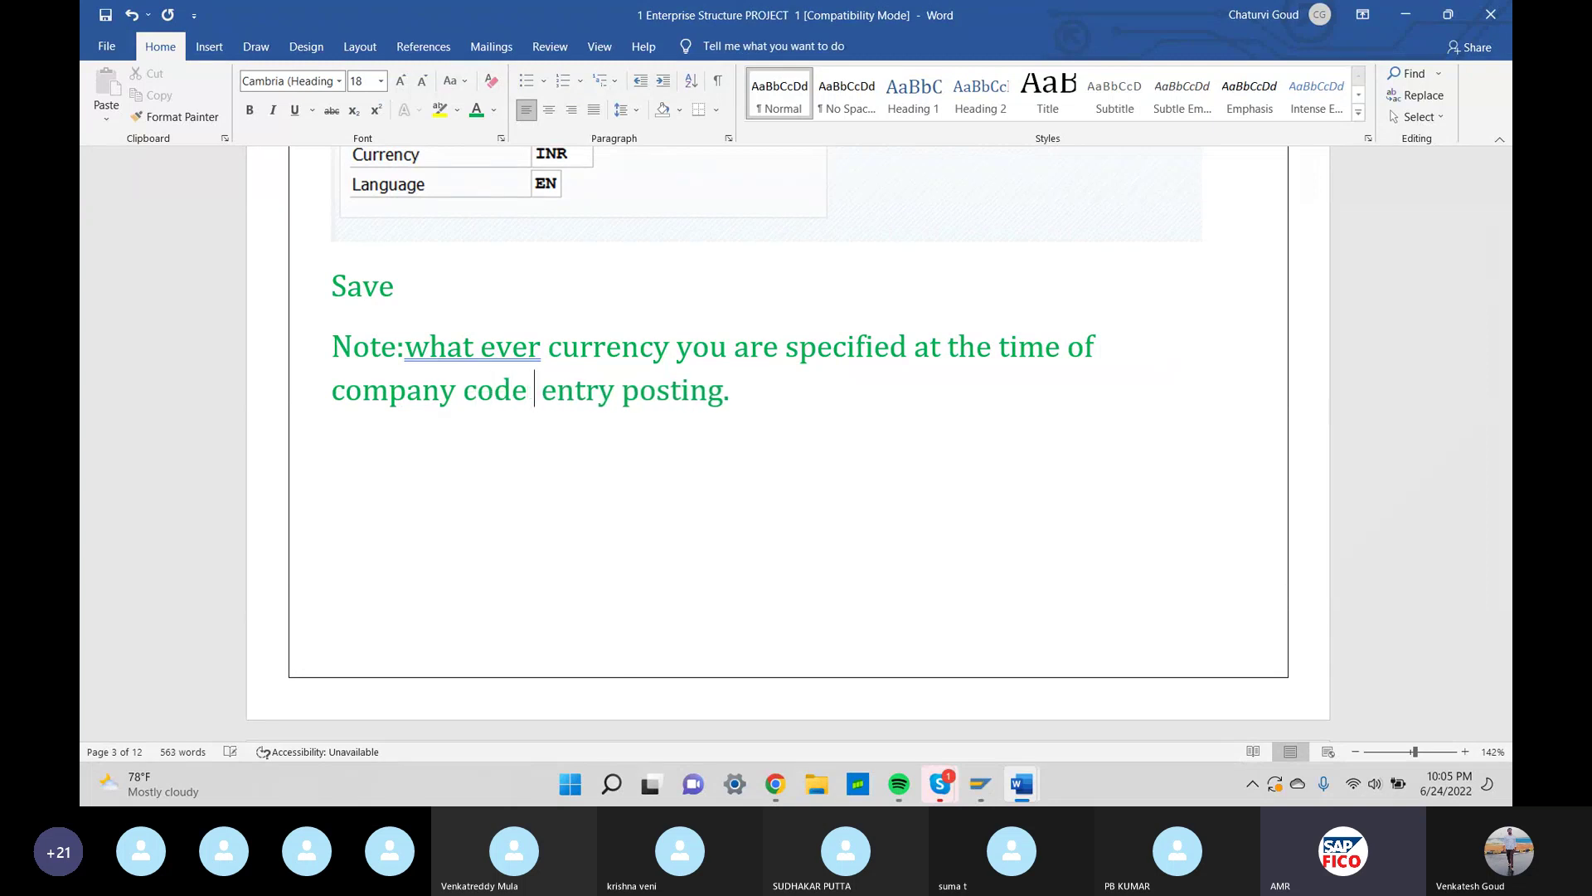